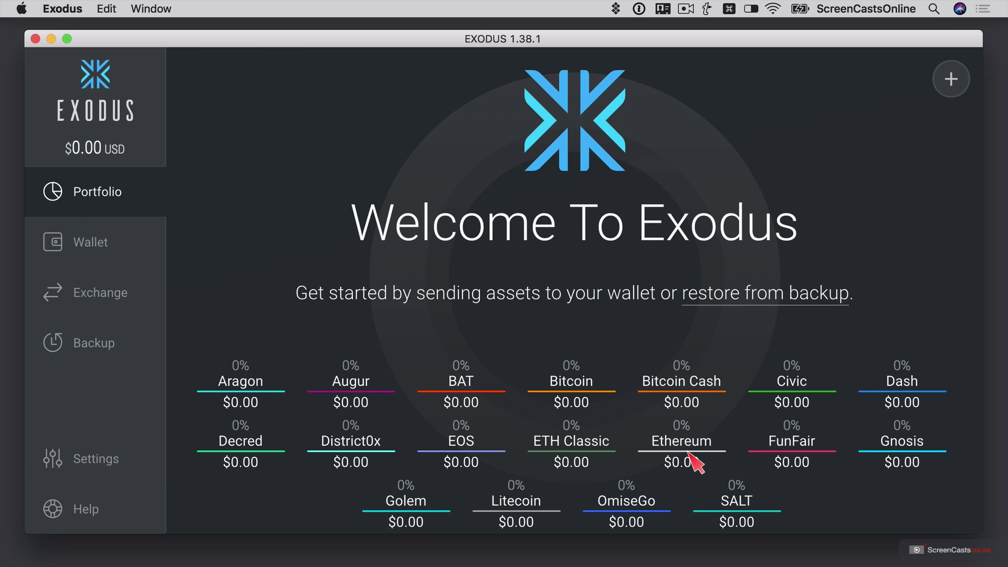
Review the shown assets in Exodus Settings and view the Localization currency, set to USD.
{"action": "left_click", "coordinate": [70, 467]}
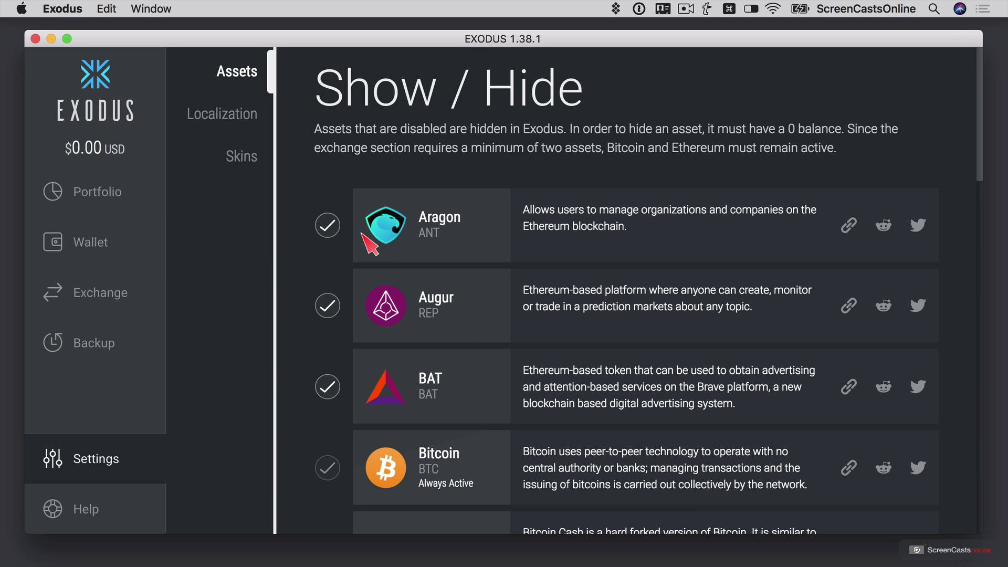
{"action": "scroll", "coordinate": [338, 224], "scroll_direction": "down", "scroll_amount": 15}
{"action": "scroll", "coordinate": [336, 256], "scroll_direction": "down", "scroll_amount": 5}
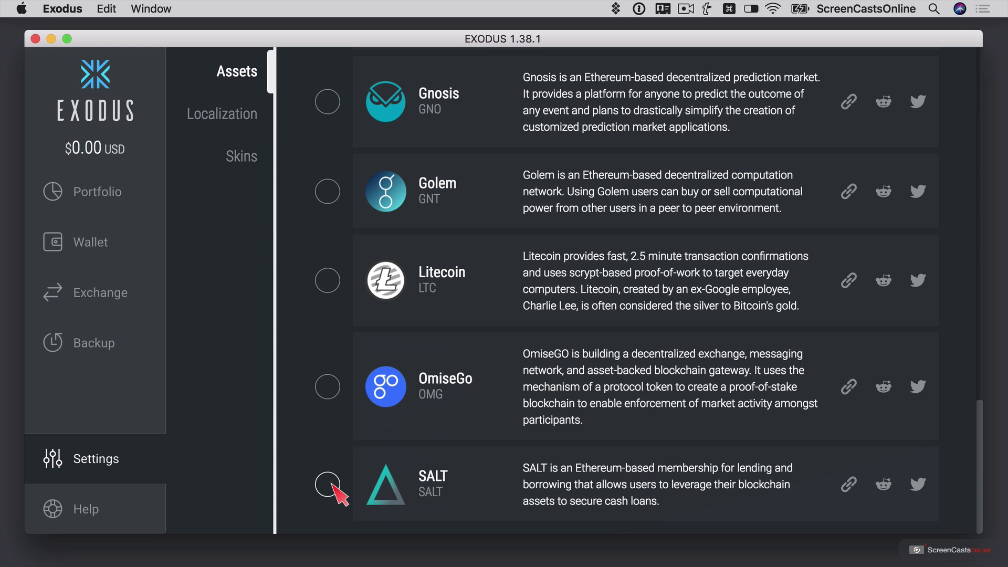
{"action": "left_click", "coordinate": [231, 117]}
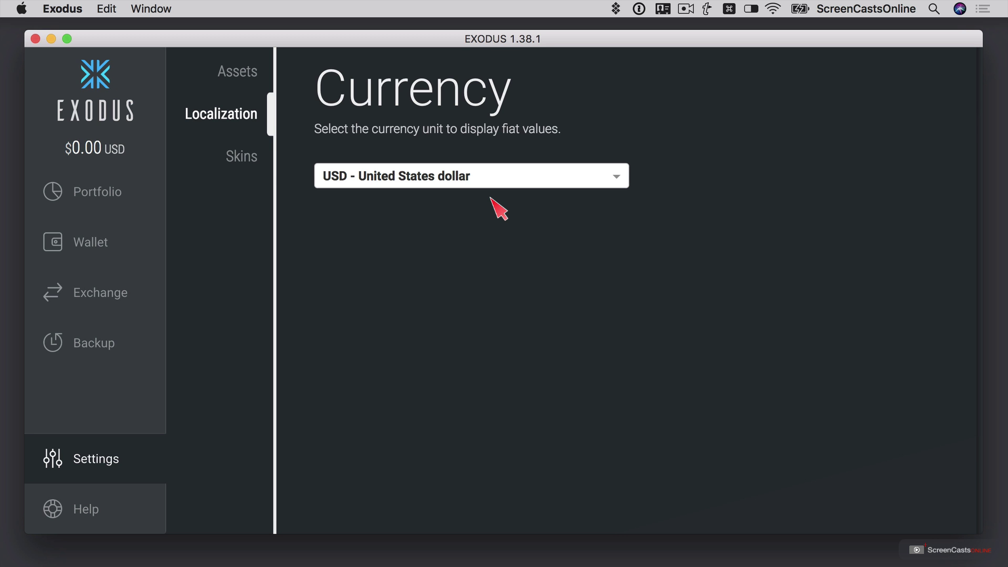
Browse the Skins themes, then return to the Portfolio page listing Bitcoin and Ethereum.
{"action": "left_click", "coordinate": [247, 161]}
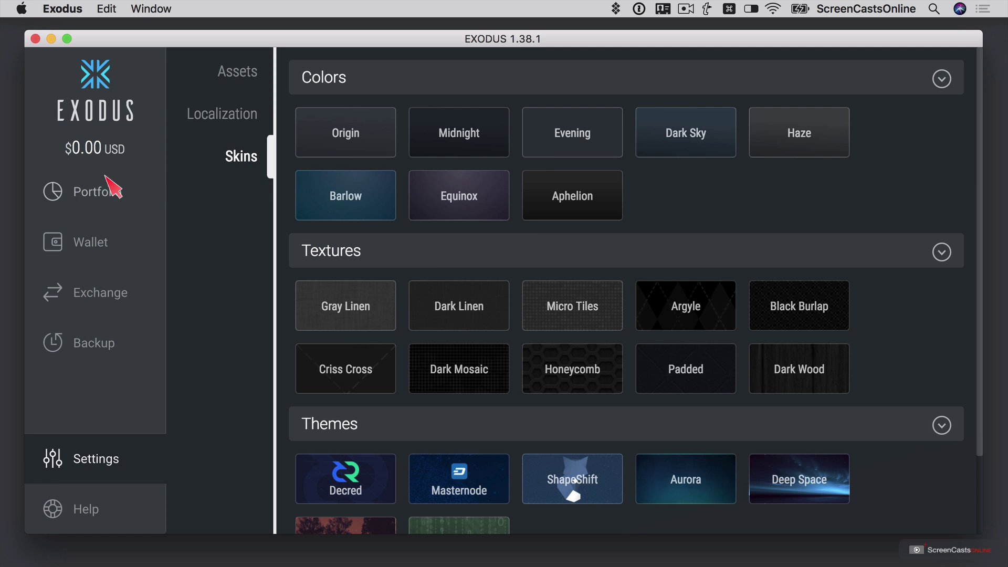
{"action": "left_click", "coordinate": [101, 193]}
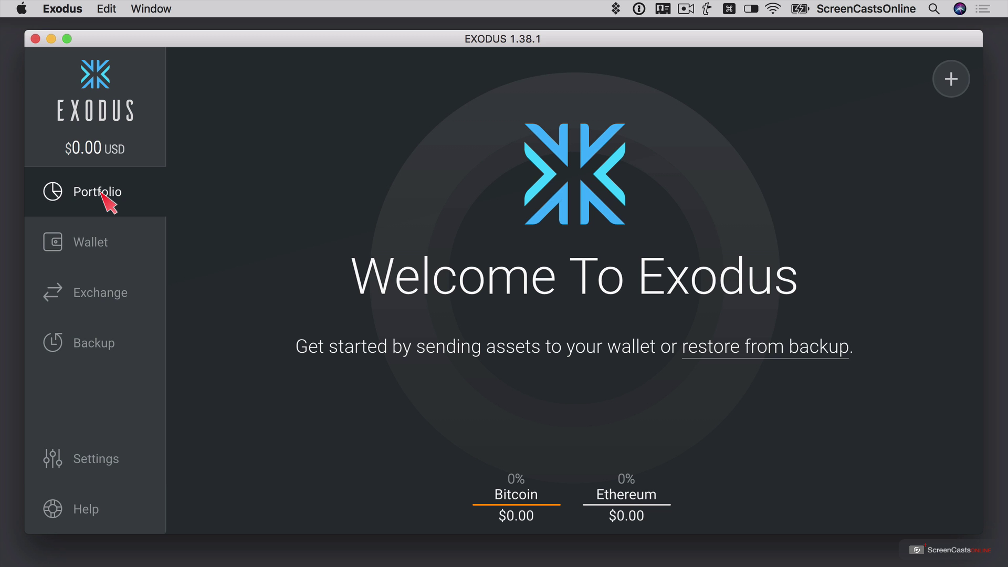
Open the Bitcoin wallet page showing 0 BTC ($0.00) and no transactions.
{"action": "left_click", "coordinate": [93, 242]}
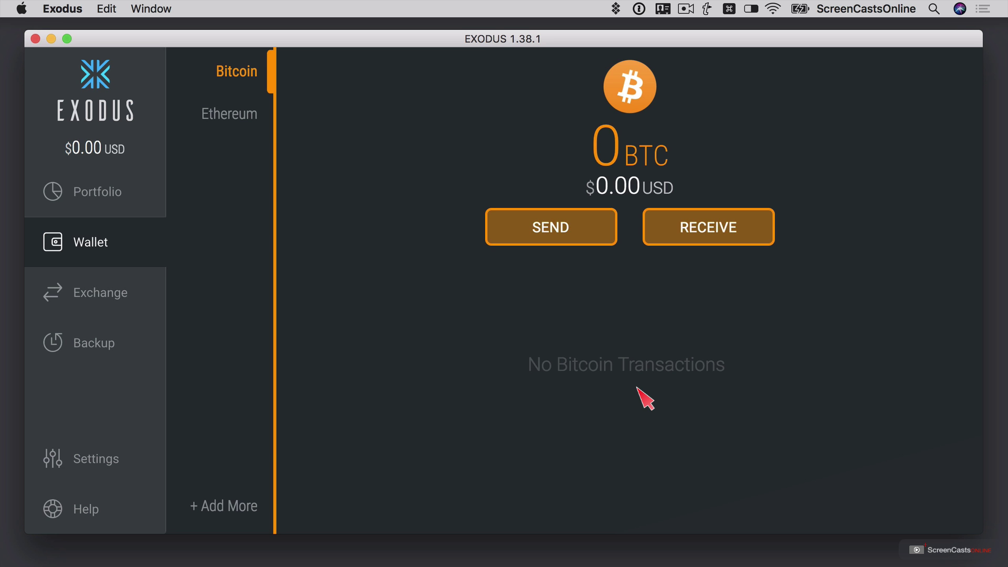
Show the Bitcoin receive screen with its QR code and receiving address.
{"action": "left_click", "coordinate": [710, 229]}
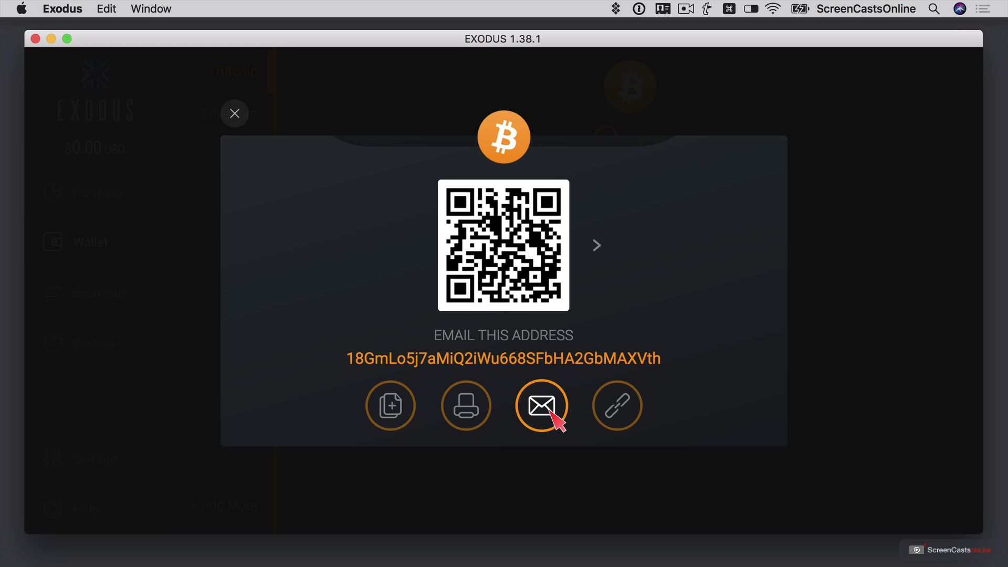
Email the wallet's Bitcoin address to a contact as 'Exodus Bitcoin Address'.
{"action": "left_click", "coordinate": [549, 412]}
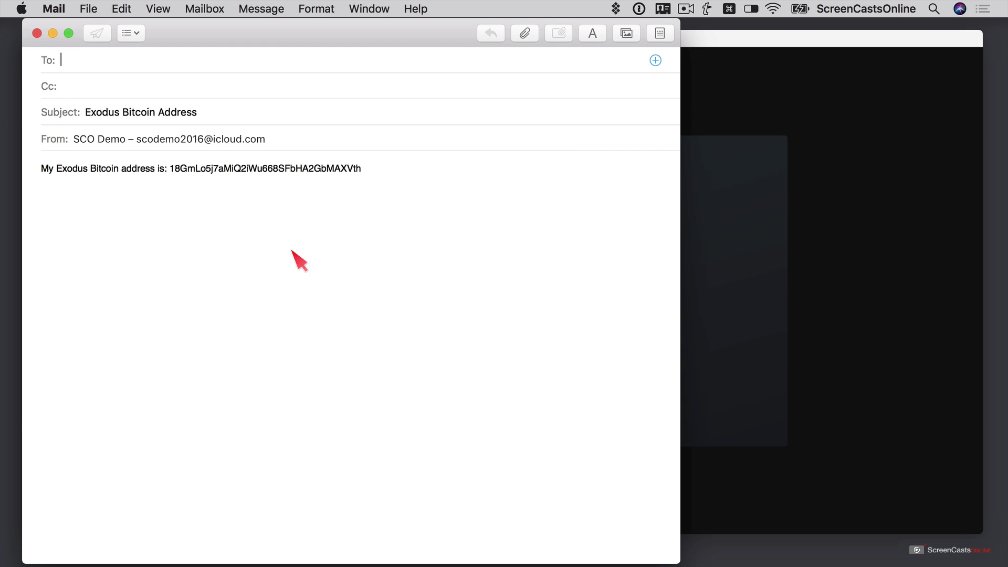
{"action": "type", "text": "don"}
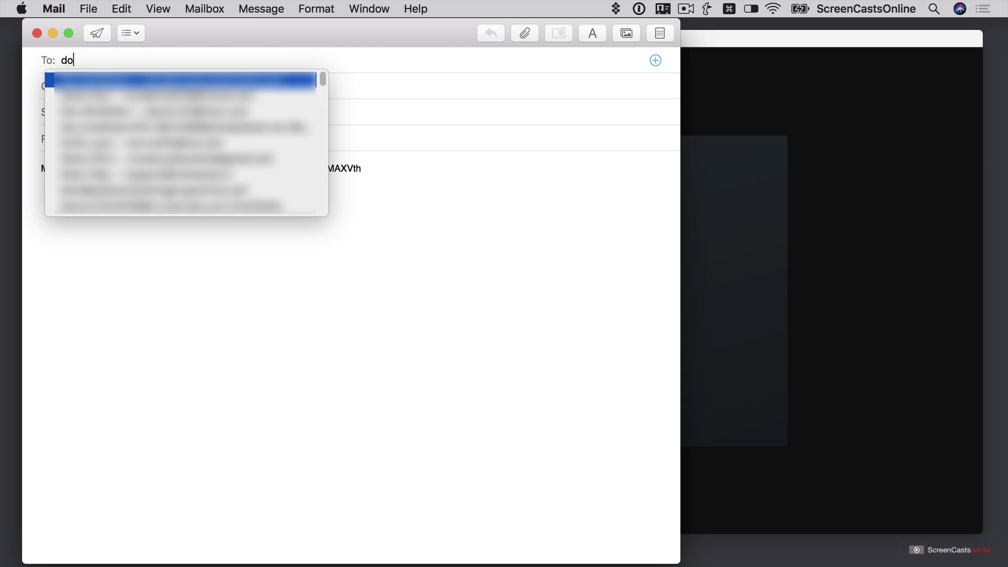
{"action": "key", "text": "Return"}
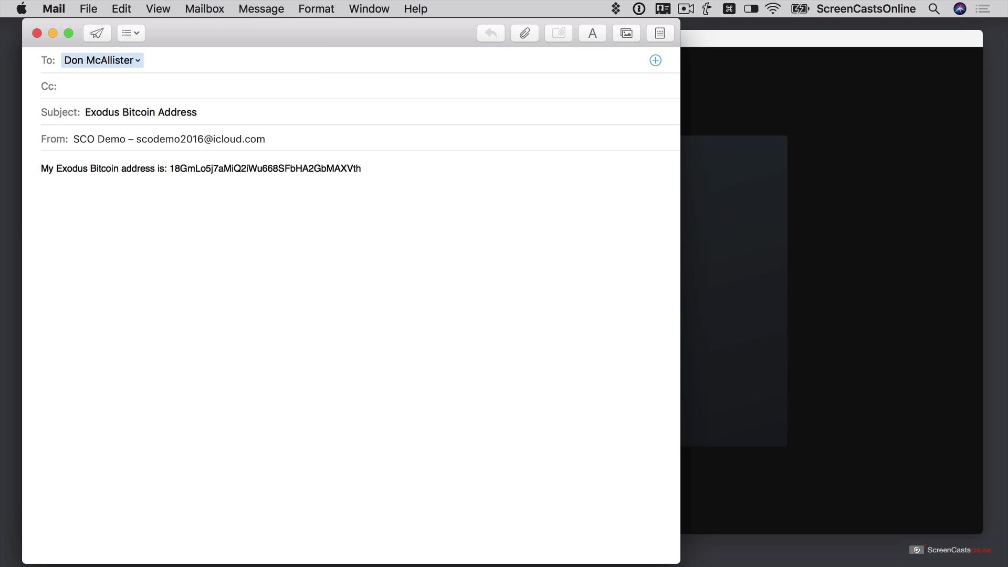
{"action": "left_click", "coordinate": [99, 33]}
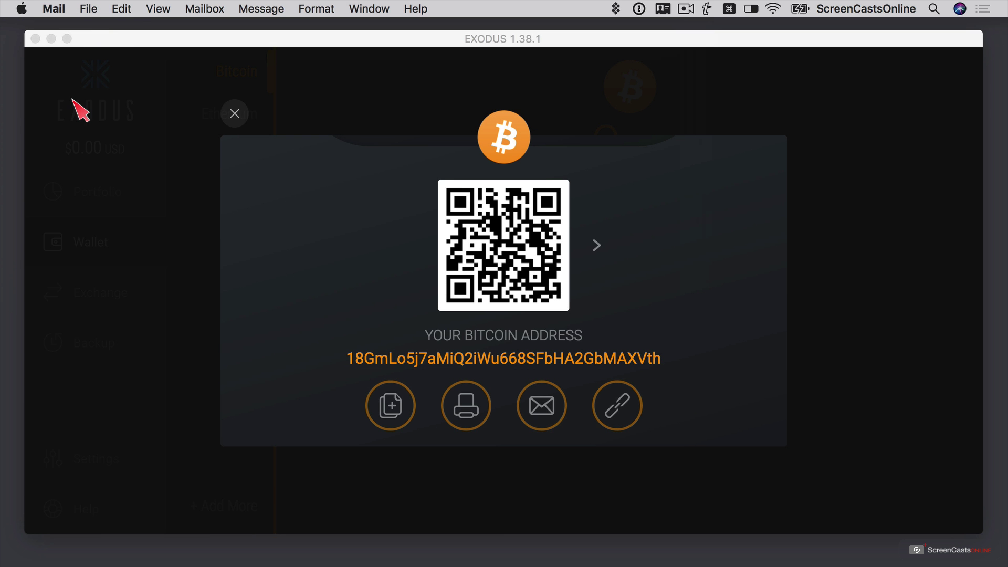
Close the receive view to see the Bitcoin wallet holding 0.001 BTC ($7.43).
{"action": "left_click", "coordinate": [72, 100]}
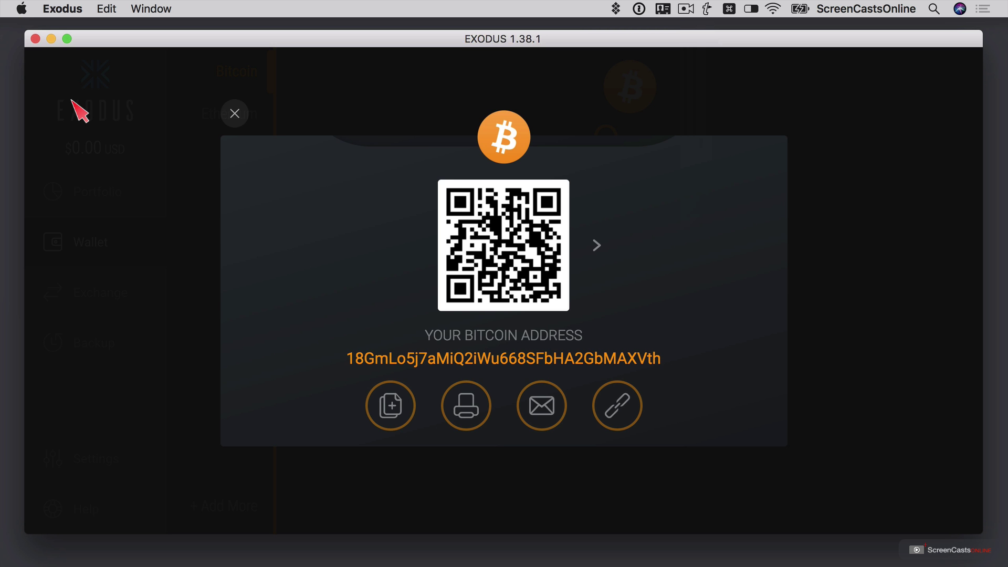
{"action": "left_click", "coordinate": [235, 114]}
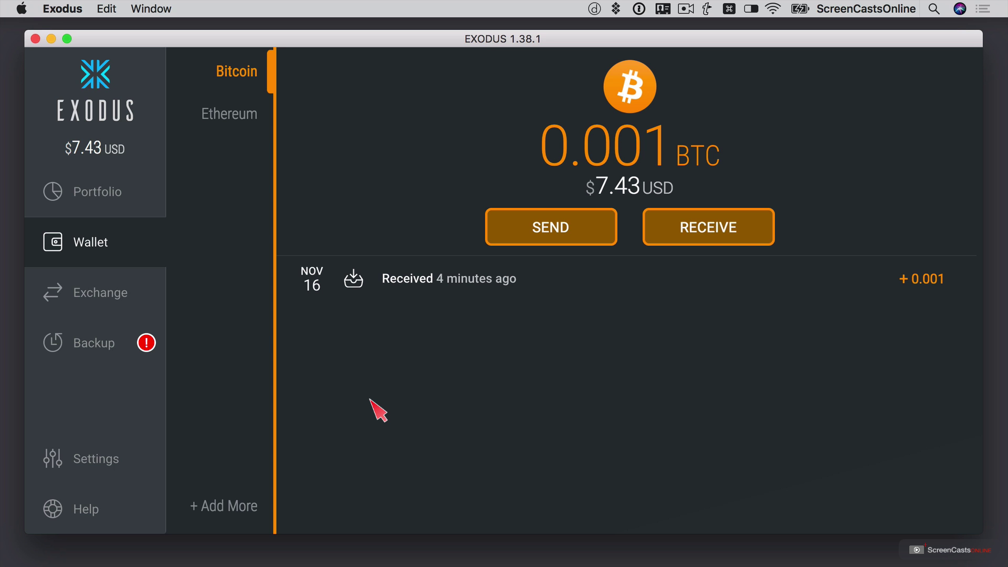
Start the wallet backup with a strong password and retype it to confirm.
{"action": "left_click", "coordinate": [100, 349]}
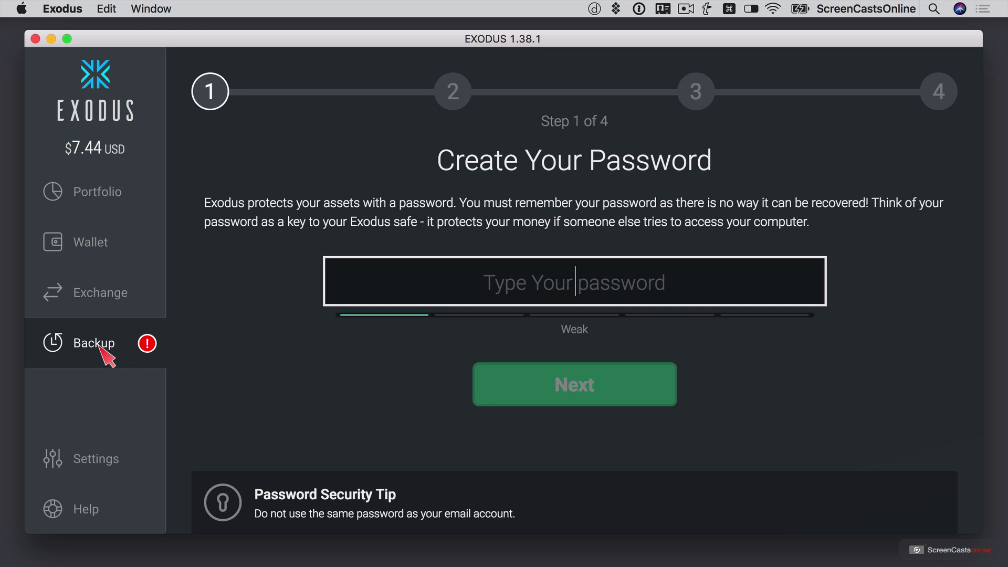
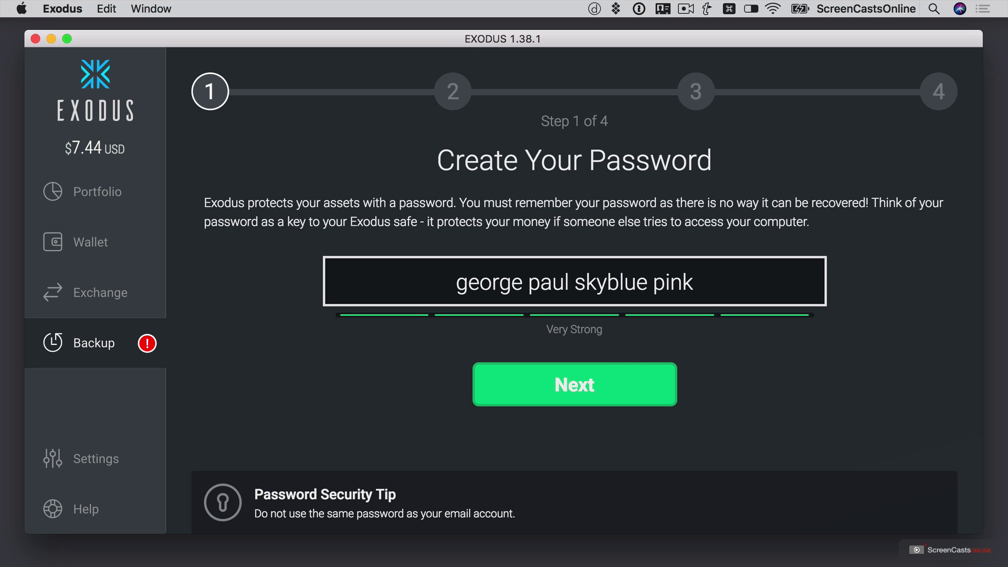
{"action": "left_click", "coordinate": [597, 382]}
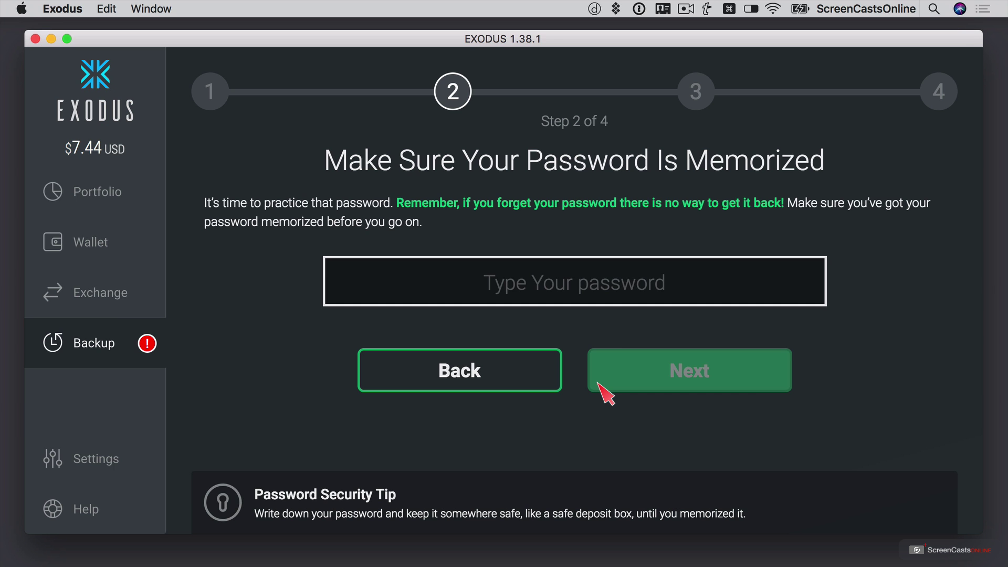
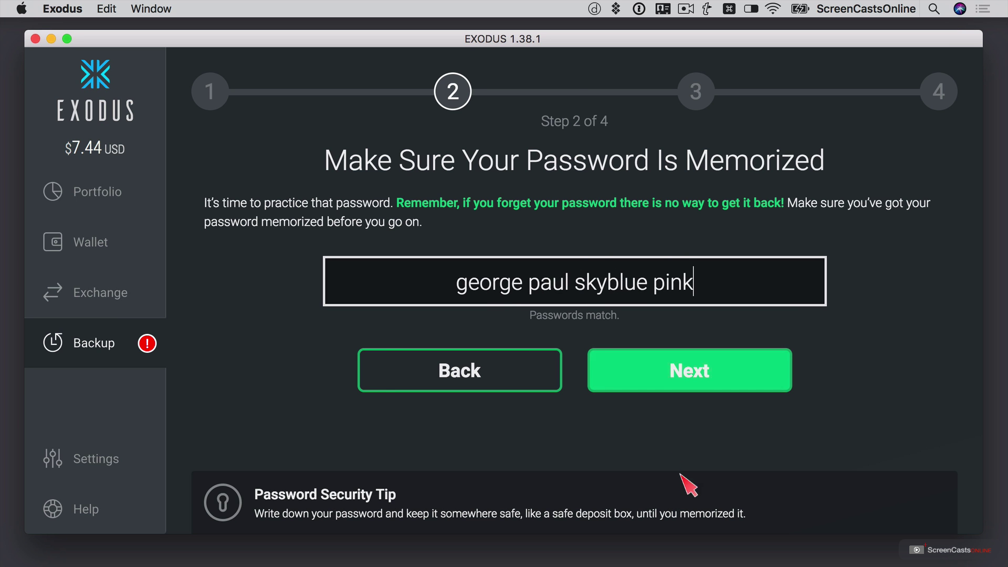
Advance through the backup steps to the 12-word recovery phrase.
{"action": "left_click", "coordinate": [691, 374]}
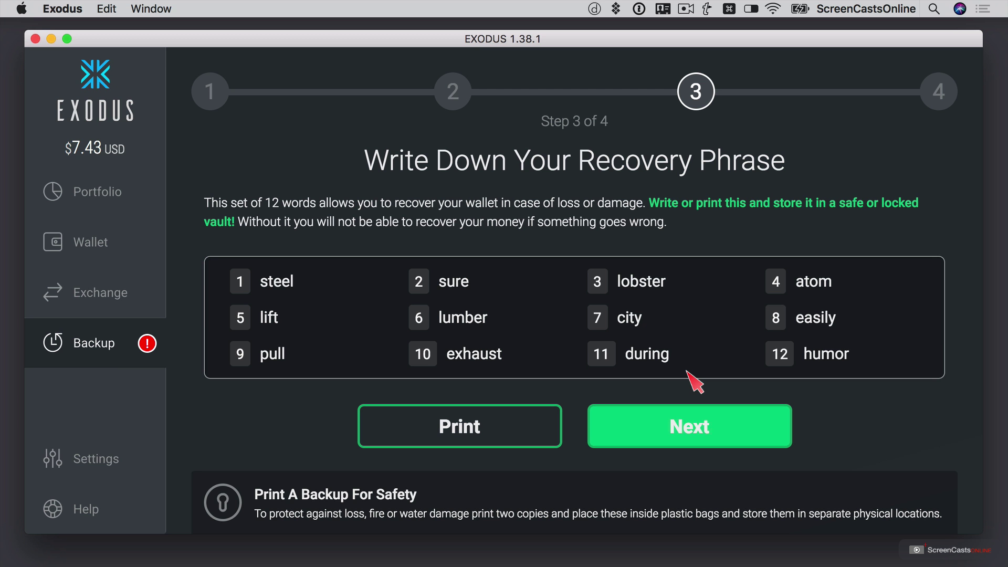
{"action": "left_click", "coordinate": [695, 434]}
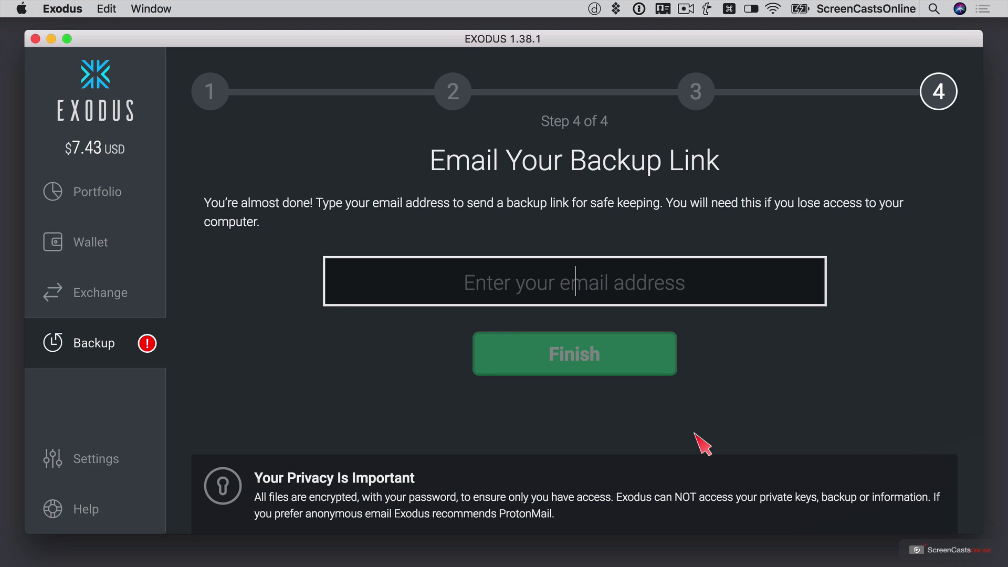
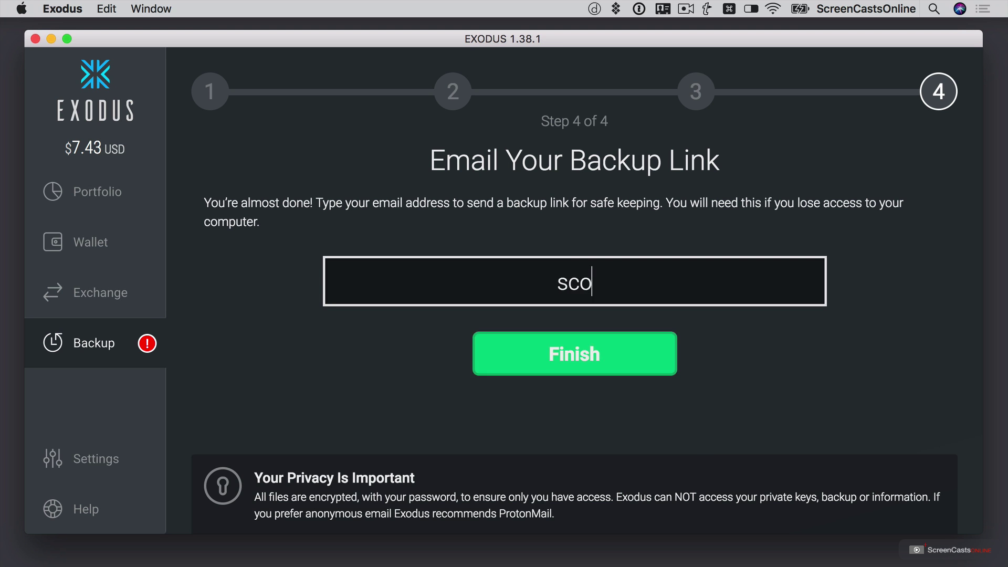
Enter the user's email address and finish the backup to email the link.
{"action": "left_click", "coordinate": [581, 357]}
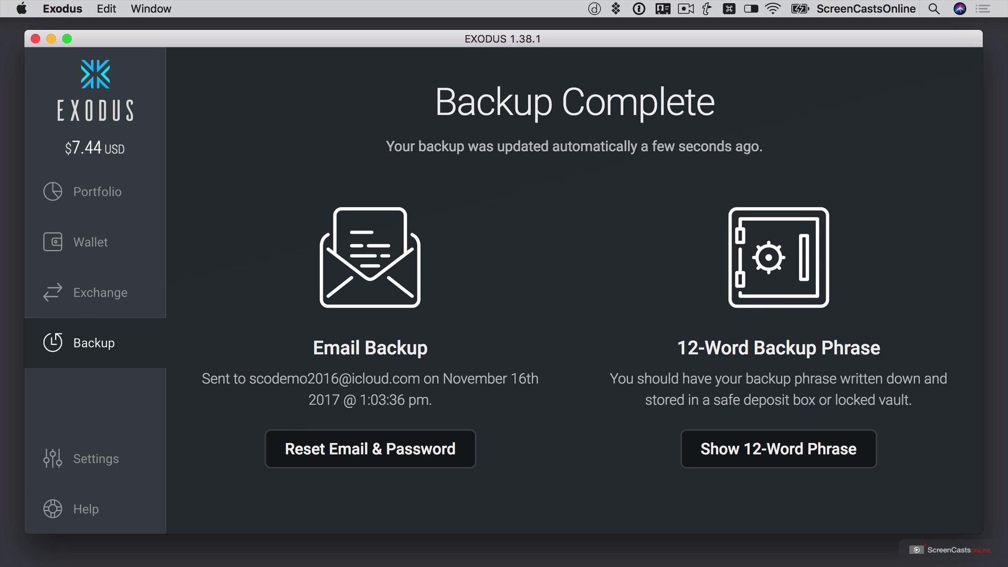
{"action": "key", "text": "super+Tab"}
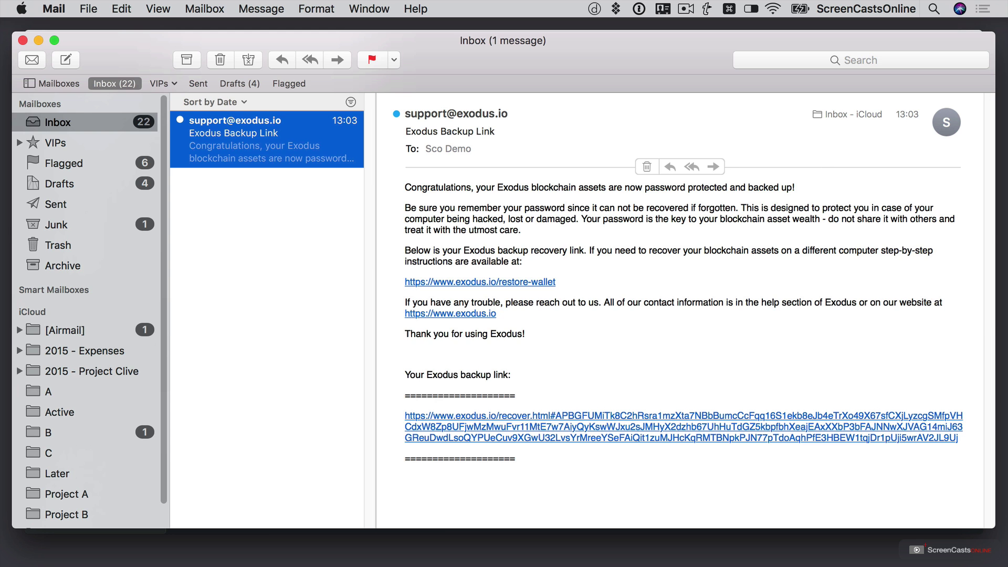
{"action": "key", "text": "super+Tab"}
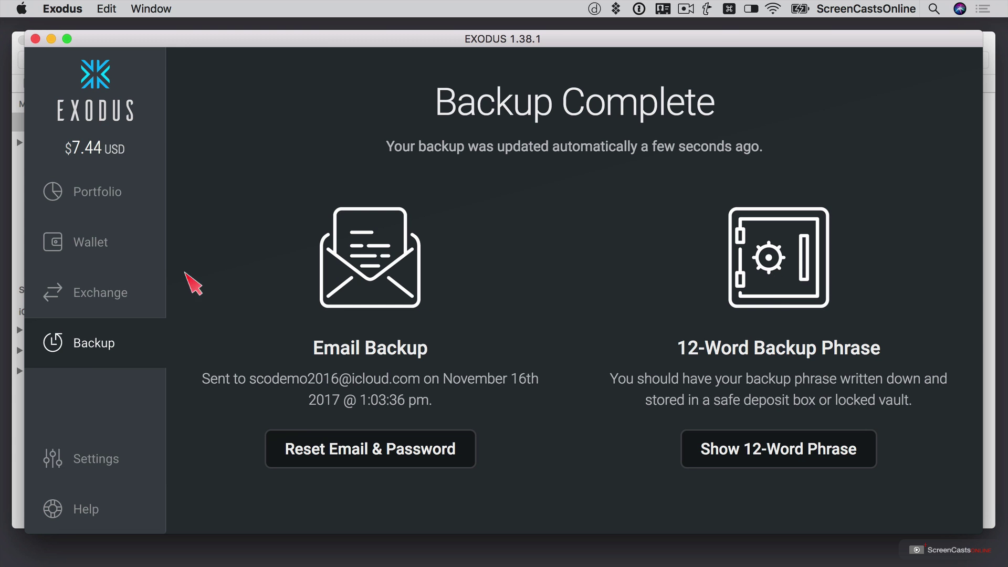
Show the Exodus Portfolio overview with the holdings donut chart.
{"action": "left_click", "coordinate": [111, 202]}
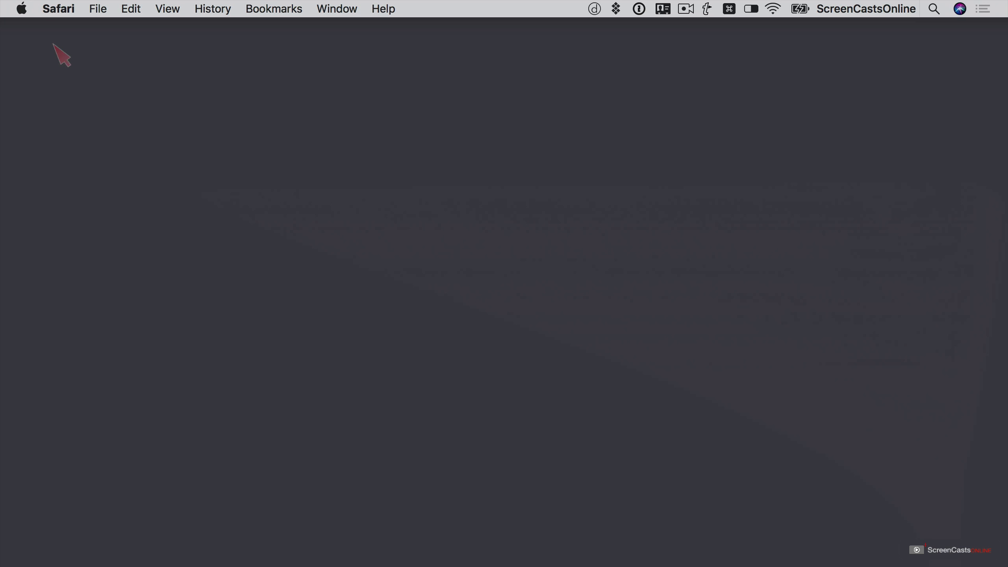
Switch to Safari, glance at the Kraken tab, and scroll to Coin ATM Radar's Manchester map.
{"action": "key", "text": "super+Tab"}
{"action": "key", "text": "super+shift+Tab"}
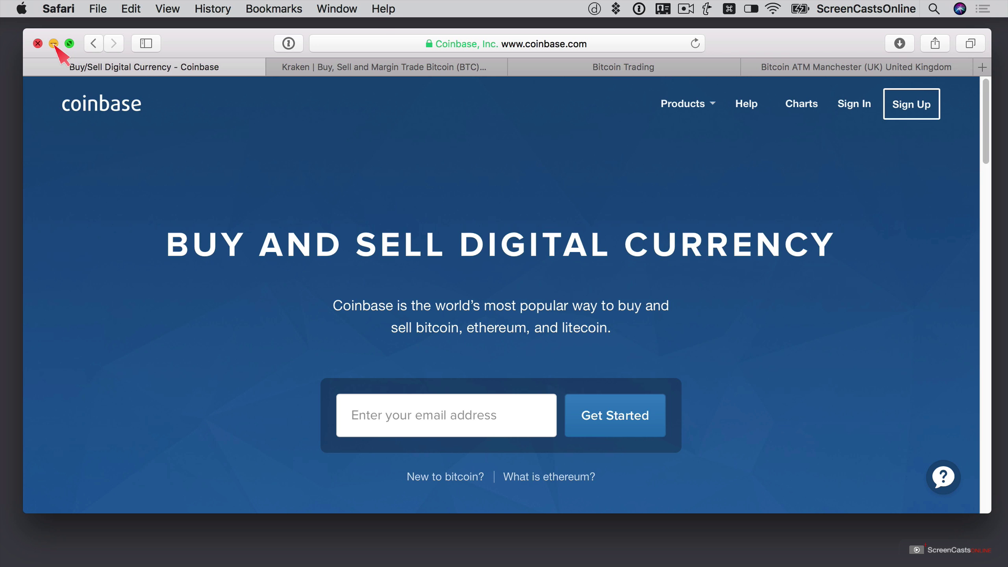
{"action": "left_click", "coordinate": [357, 68]}
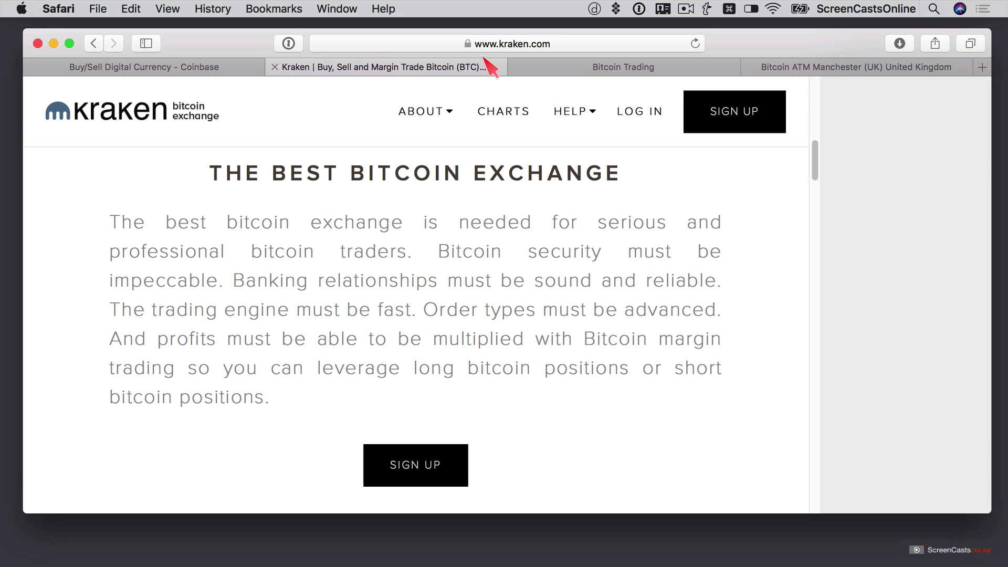
{"action": "left_click", "coordinate": [798, 69]}
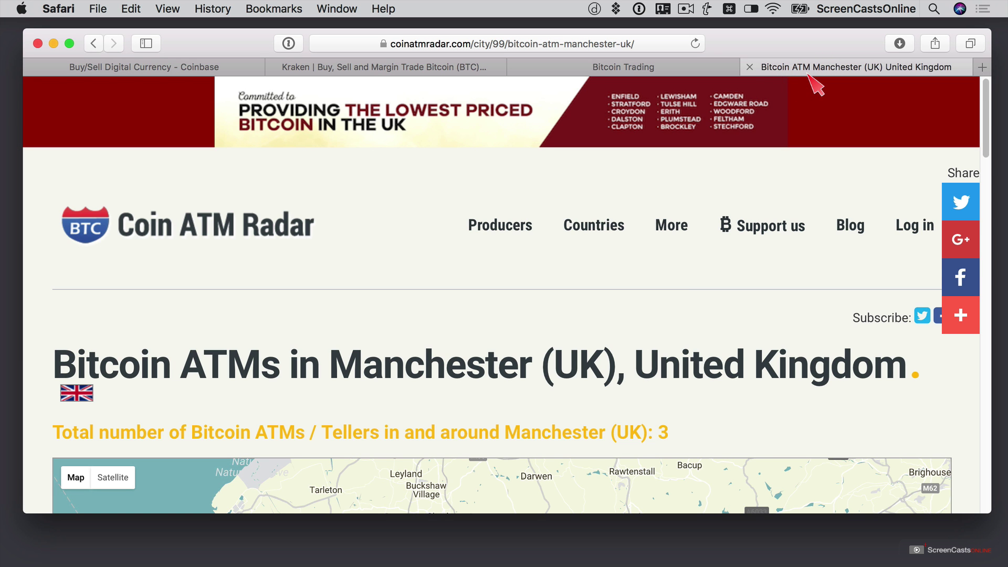
{"action": "mouse_move", "coordinate": [591, 224]}
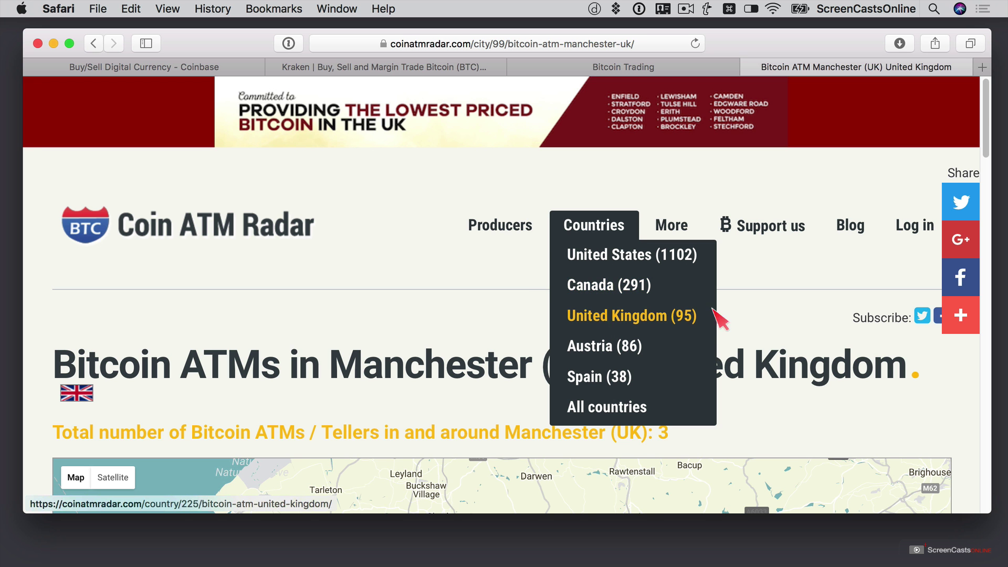
{"action": "scroll", "coordinate": [787, 342], "scroll_direction": "down", "scroll_amount": 10}
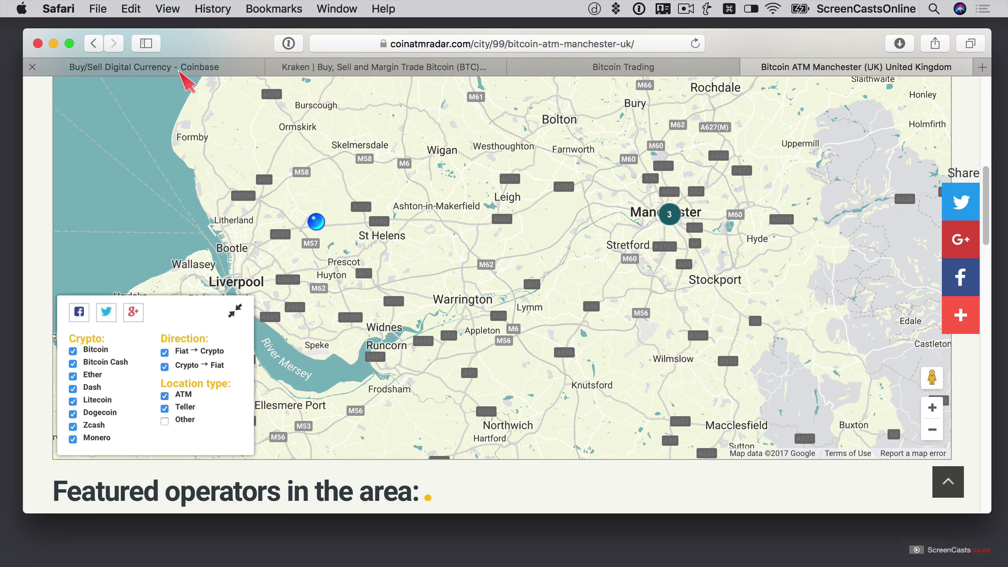
Return to the Coinbase tab and bring up its Sign Up form, scrolling through the fields.
{"action": "left_click", "coordinate": [180, 73]}
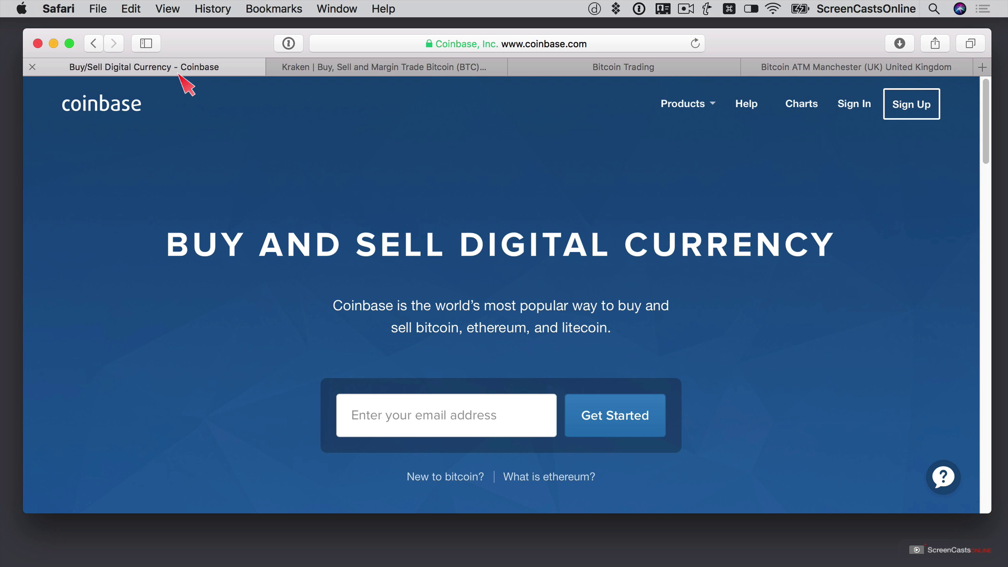
{"action": "left_click", "coordinate": [912, 105]}
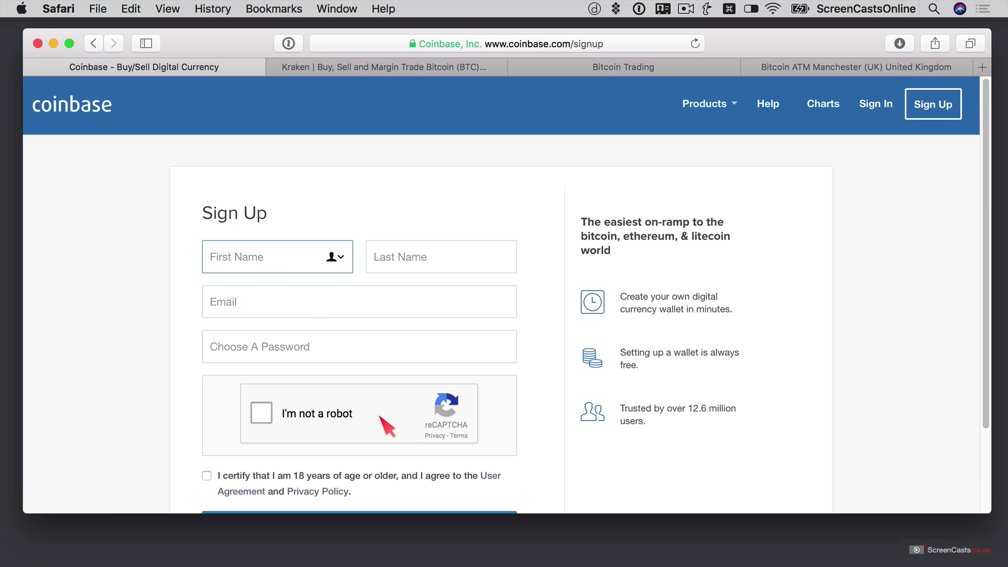
{"action": "scroll", "coordinate": [388, 426], "scroll_direction": "down", "scroll_amount": 3}
{"action": "scroll", "coordinate": [387, 426], "scroll_direction": "up", "scroll_amount": 3}
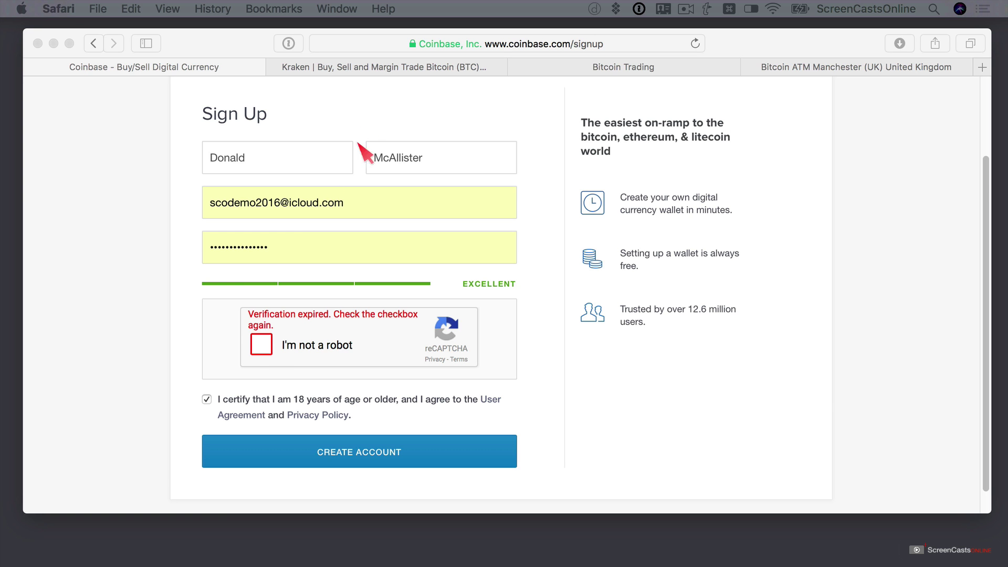
Redo the expired reCAPTCHA, marking the vehicle tiles across two image challenges.
{"action": "left_click", "coordinate": [266, 347]}
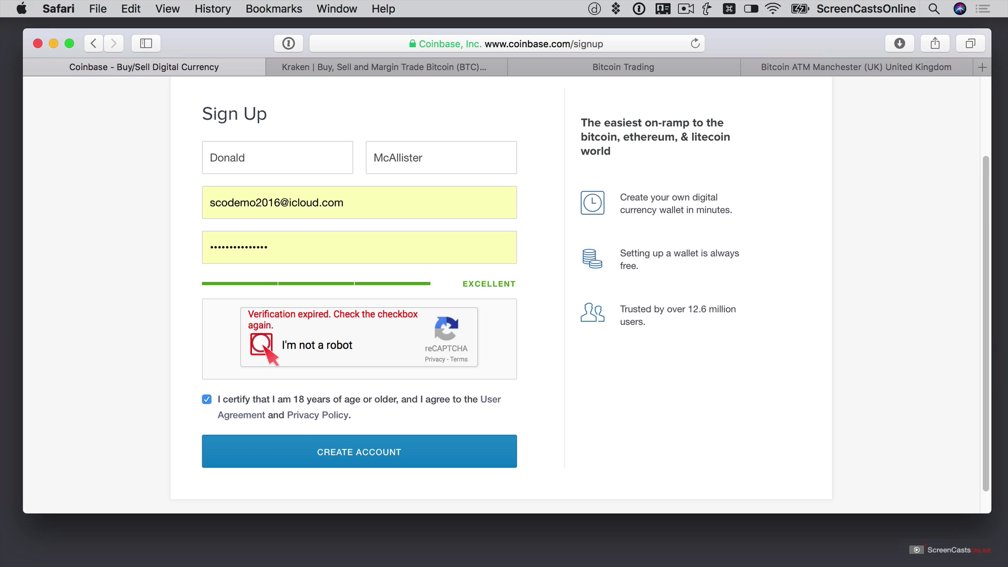
{"action": "left_click", "coordinate": [265, 346]}
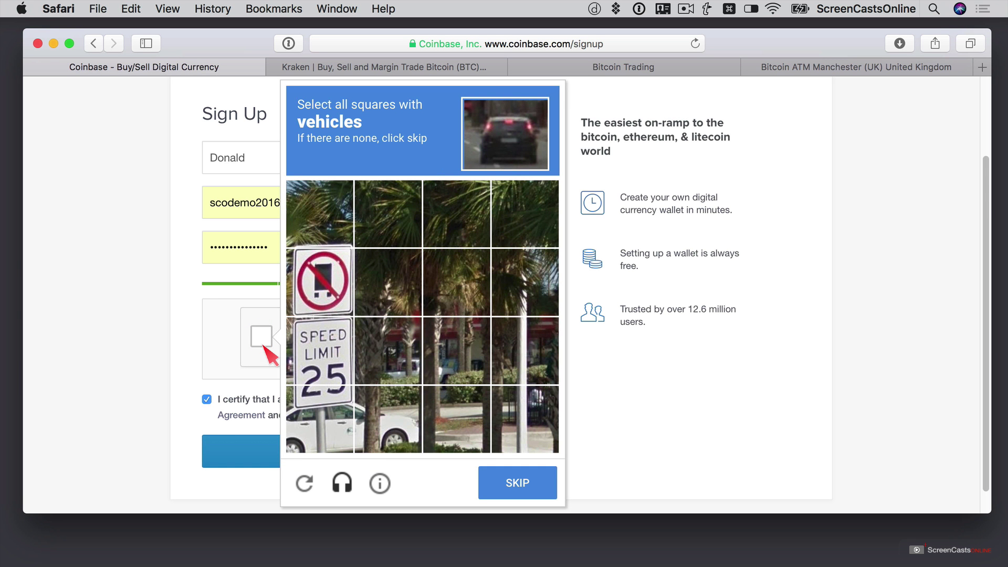
{"action": "left_click", "coordinate": [328, 427]}
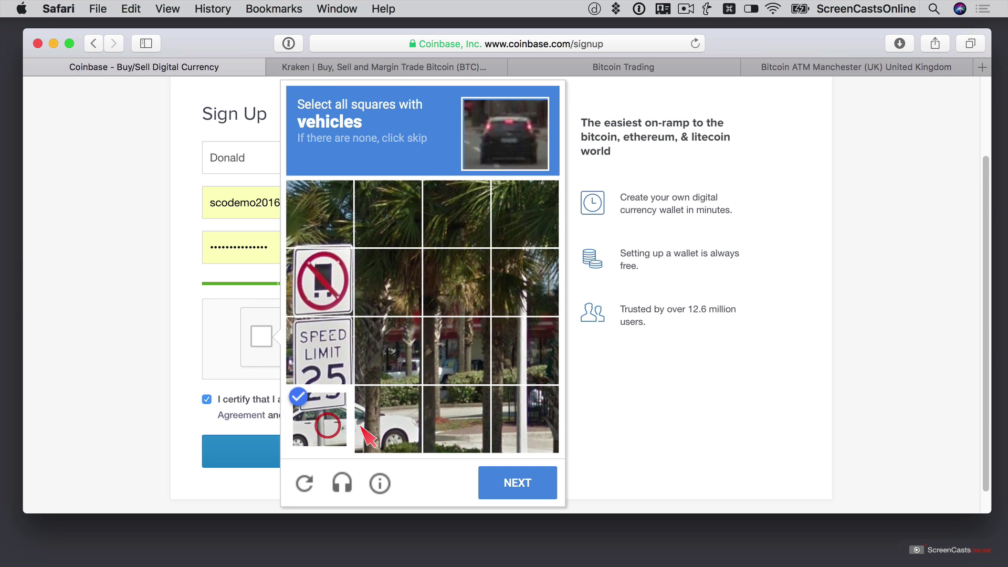
{"action": "left_click", "coordinate": [392, 436]}
{"action": "left_click", "coordinate": [530, 486]}
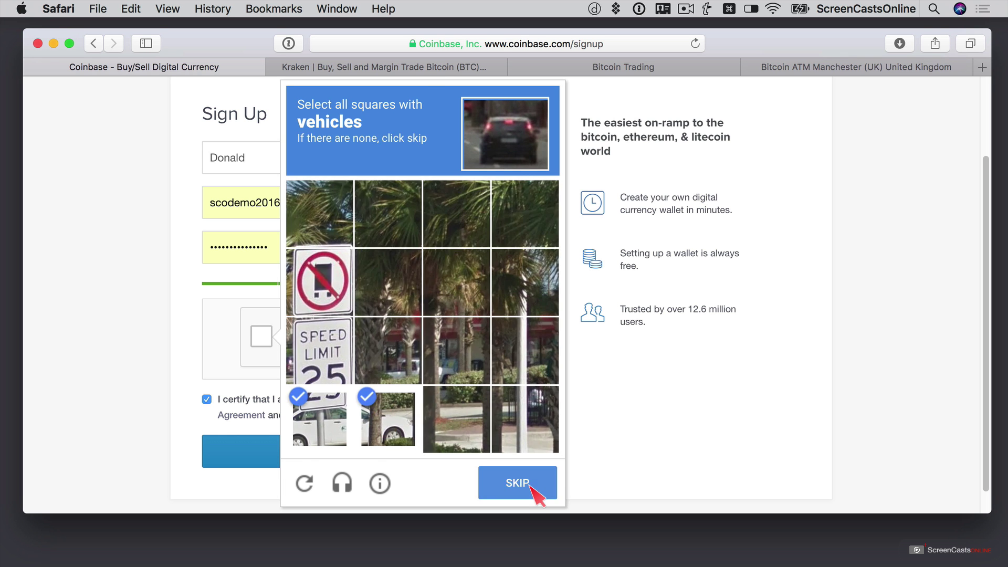
{"action": "left_click", "coordinate": [469, 356]}
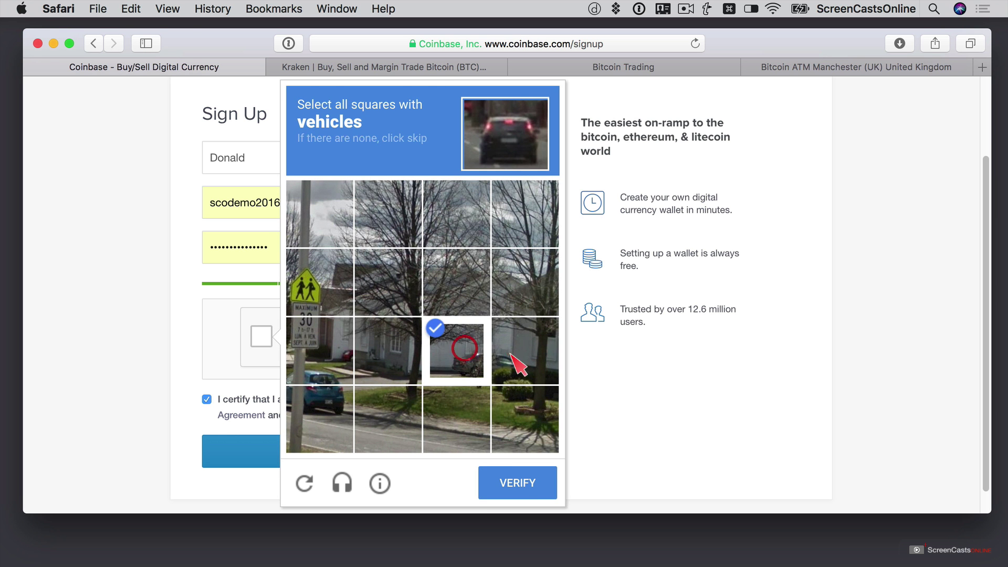
{"action": "left_click", "coordinate": [508, 352]}
{"action": "left_click", "coordinate": [320, 433]}
{"action": "left_click", "coordinate": [318, 375]}
{"action": "left_click", "coordinate": [514, 483]}
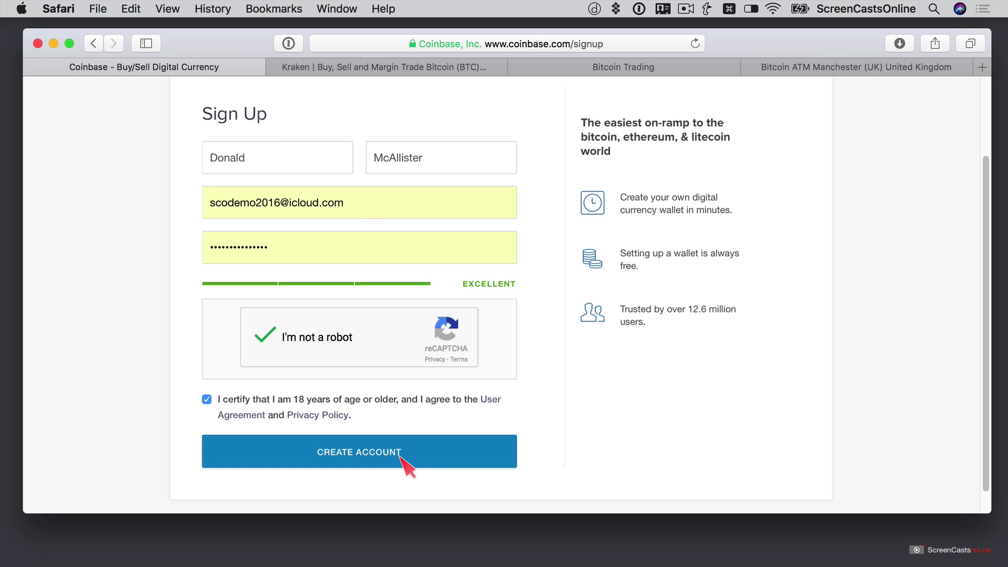
Create the account, unlock 1Password, and save the login with '- SCO Demo' added to its title.
{"action": "left_click", "coordinate": [387, 456]}
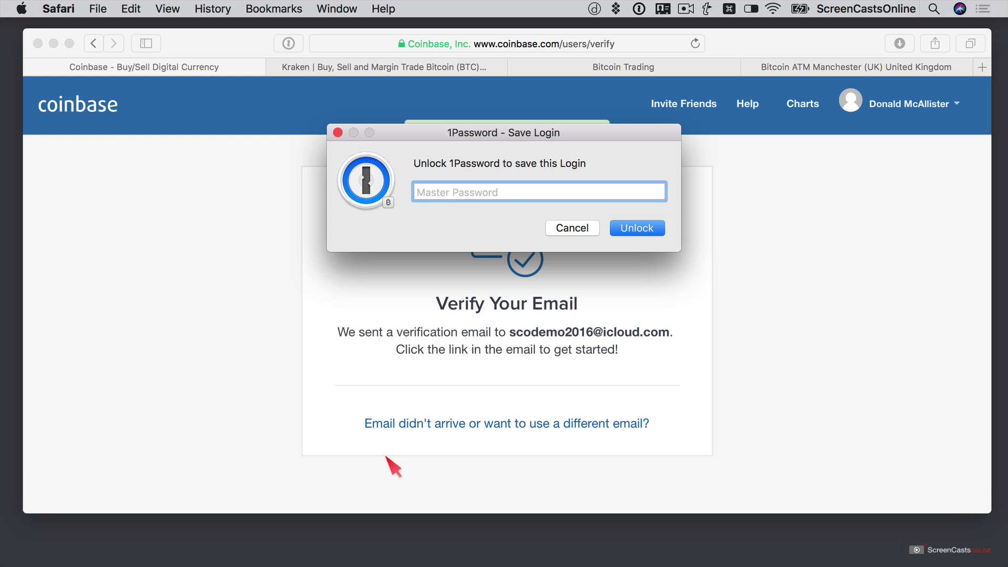
{"action": "type", "text": "••••••••••••••"}
{"action": "key", "text": "Return"}
{"action": "left_click", "coordinate": [544, 199]}
{"action": "type", "text": "- SCO Demo"}
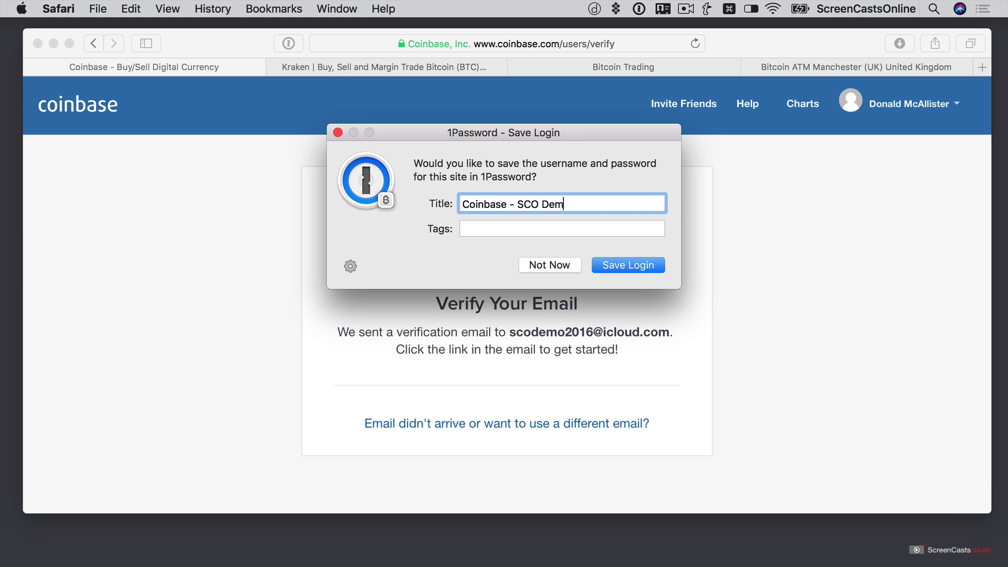
{"action": "left_click", "coordinate": [650, 266]}
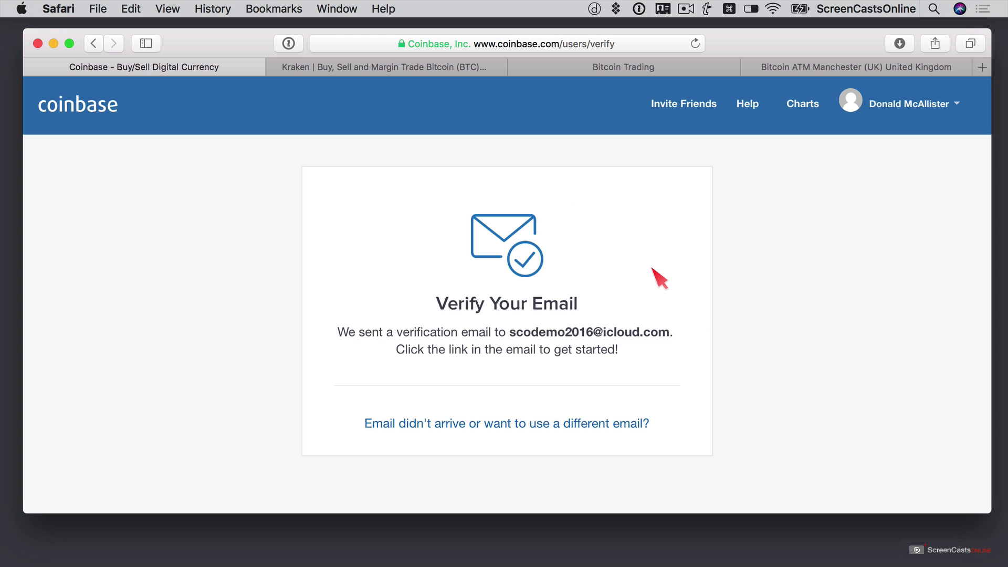
Switch to Mail and use the Coinbase message's Verify Email Address link.
{"action": "key", "text": "super+Tab"}
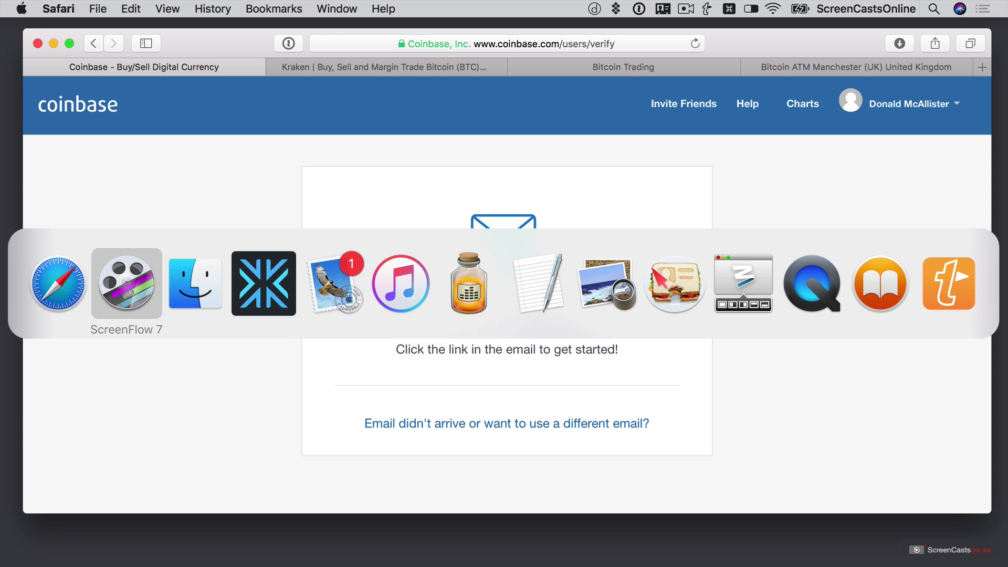
{"action": "key", "text": "super+Tab"}
{"action": "key", "text": "super+Tab"}
{"action": "key", "text": "super+Tab"}
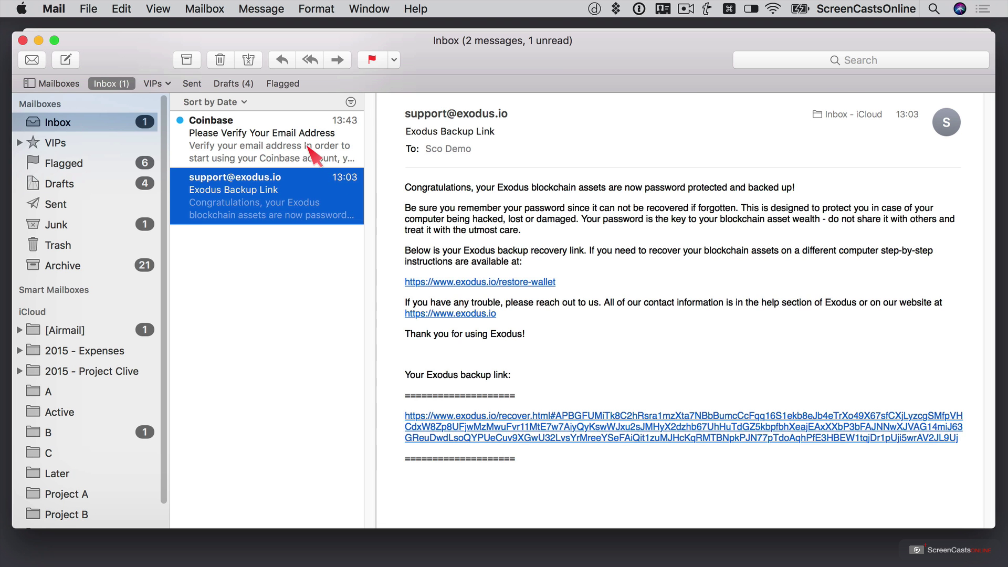
{"action": "left_click", "coordinate": [314, 150]}
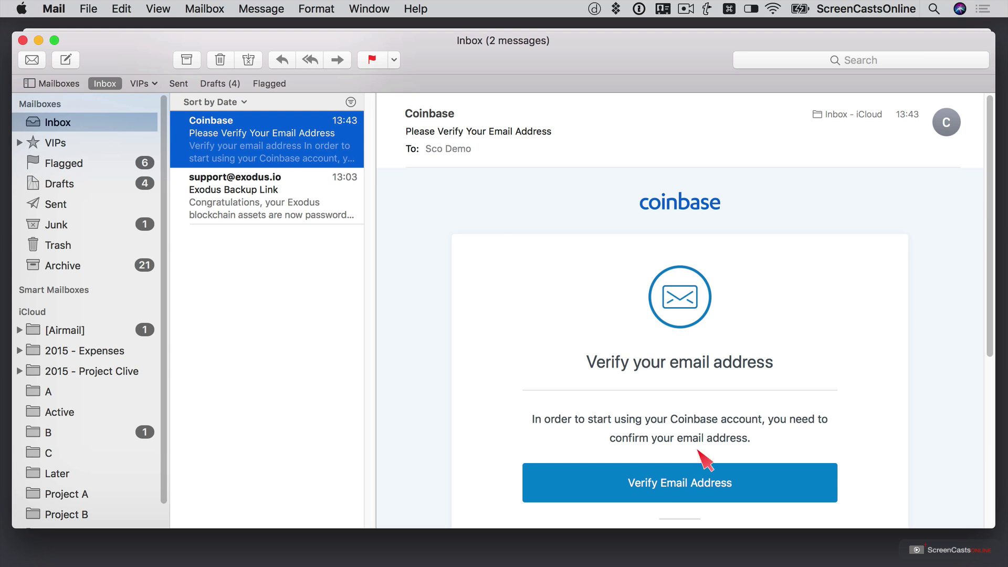
{"action": "left_click", "coordinate": [694, 488]}
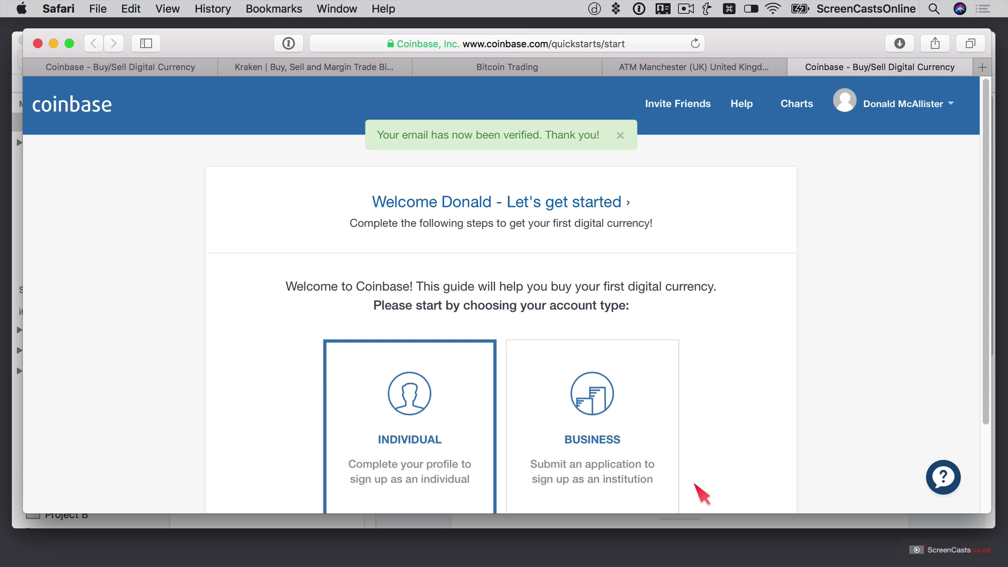
Submit the phone number, then enter the texted verification code and verify the phone.
{"action": "scroll", "coordinate": [408, 418], "scroll_direction": "down", "scroll_amount": 3}
{"action": "left_click", "coordinate": [745, 465]}
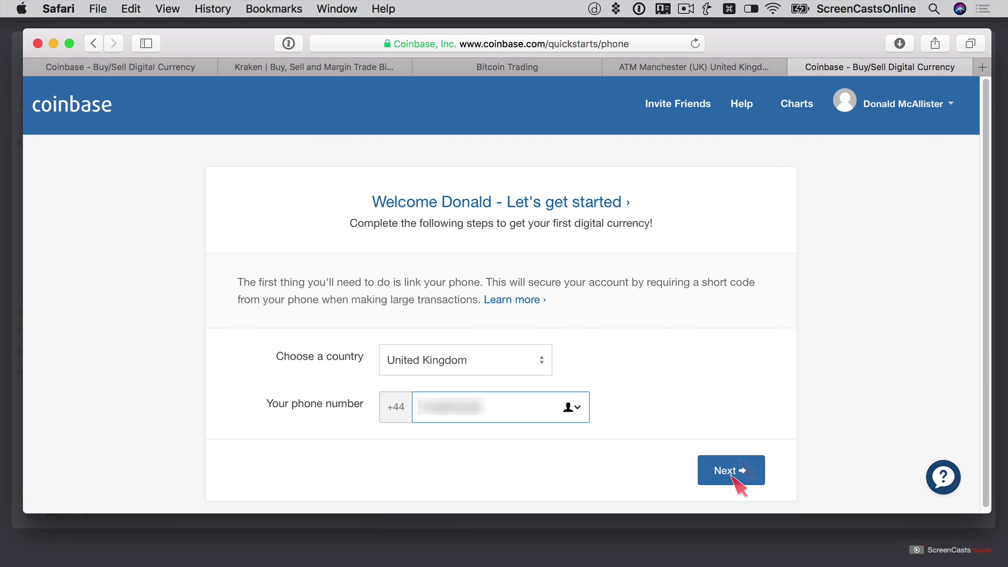
{"action": "left_click", "coordinate": [740, 469]}
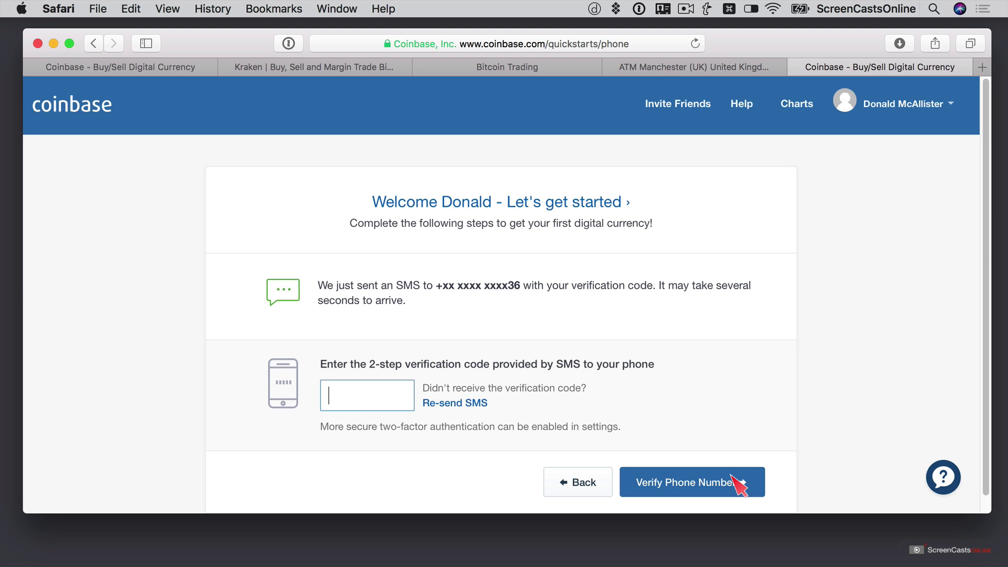
{"action": "left_click", "coordinate": [718, 488]}
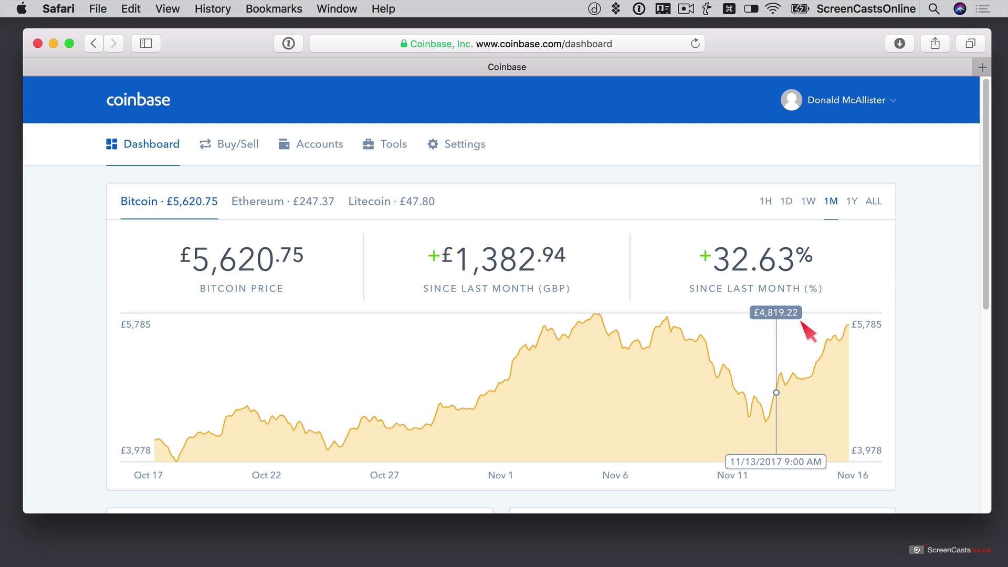
Step the Bitcoin chart through the 1W, 1Y and ALL ranges to show the 2013–2017 history.
{"action": "left_click", "coordinate": [809, 204]}
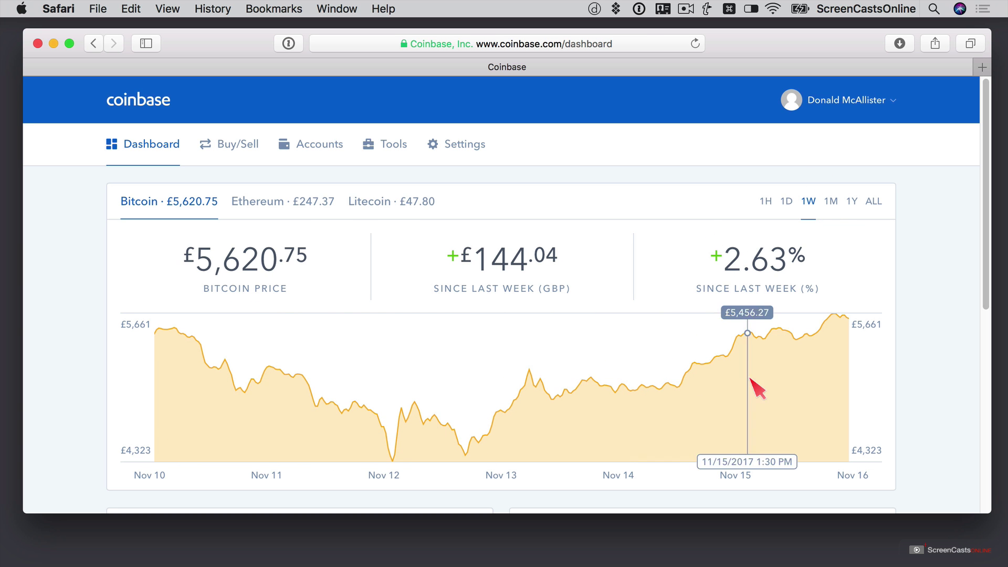
{"action": "left_click", "coordinate": [857, 203]}
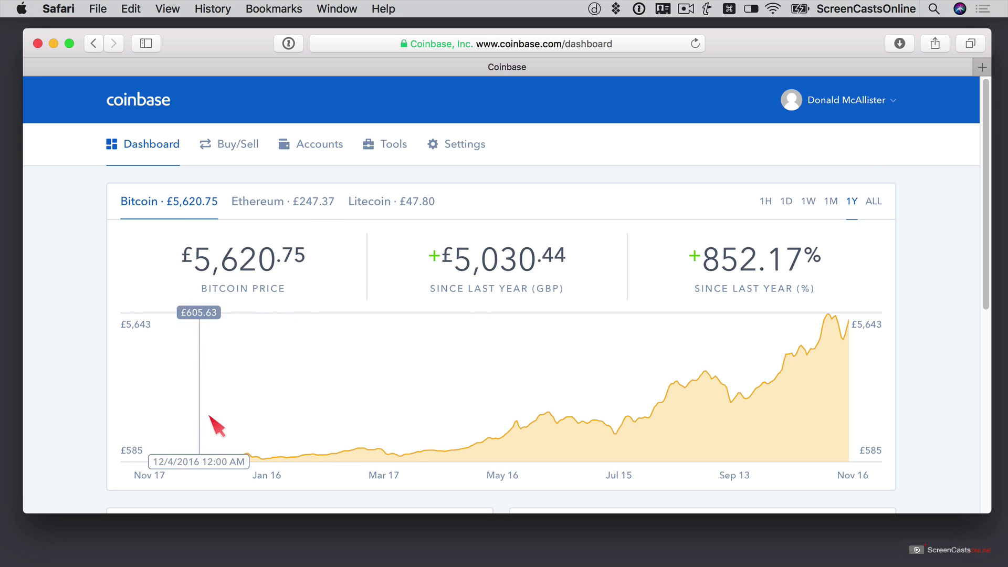
{"action": "left_click", "coordinate": [874, 203]}
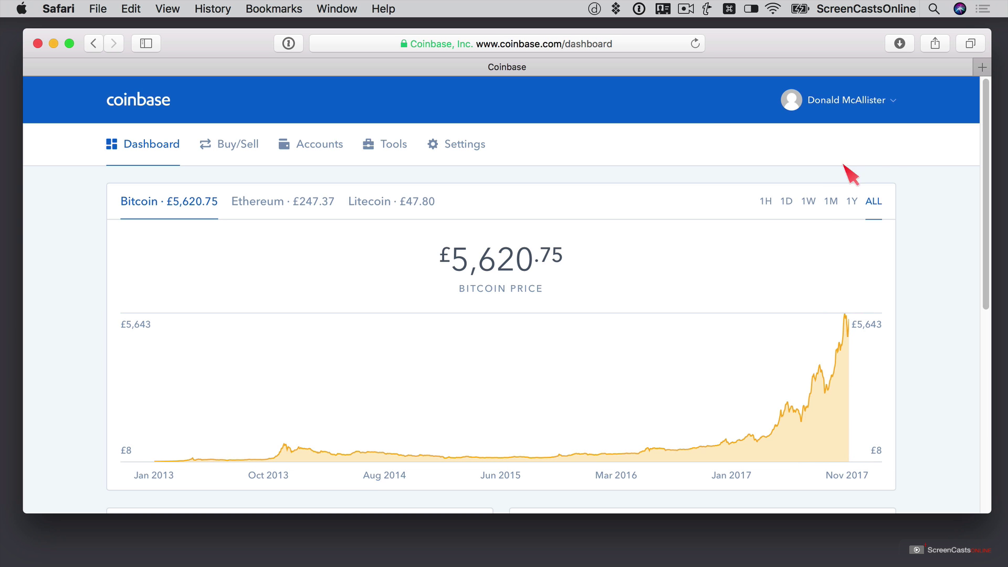
{"action": "left_click", "coordinate": [846, 100]}
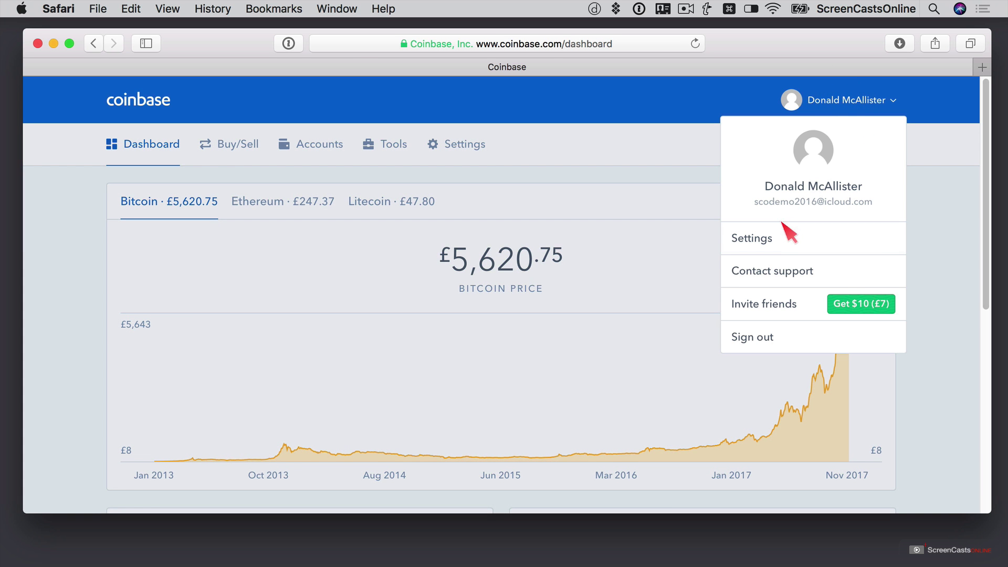
Set Preferences to United States Dollar (USD) and (GMT+00:00) London, save, and return to Dashboard.
{"action": "left_click", "coordinate": [769, 235]}
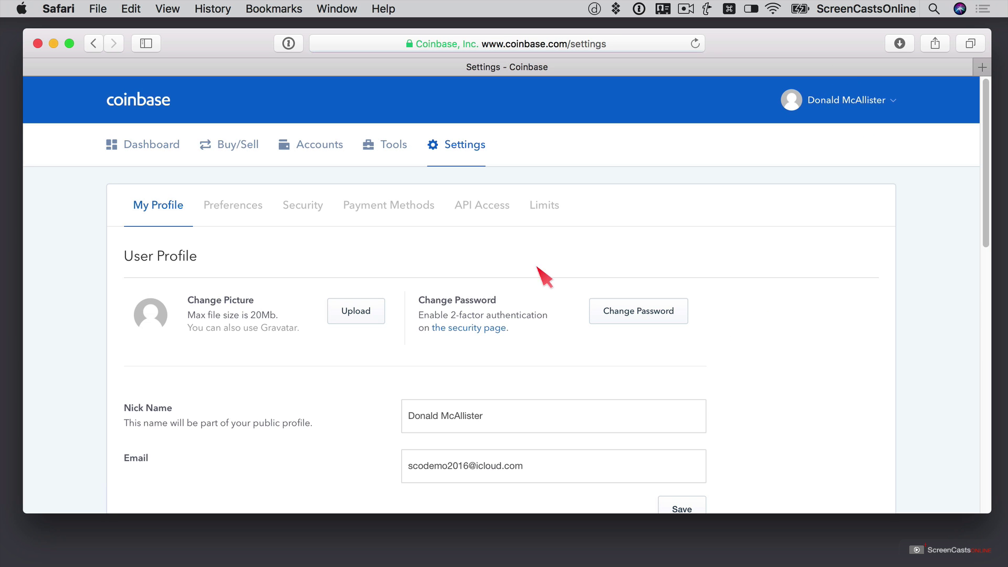
{"action": "left_click", "coordinate": [231, 205]}
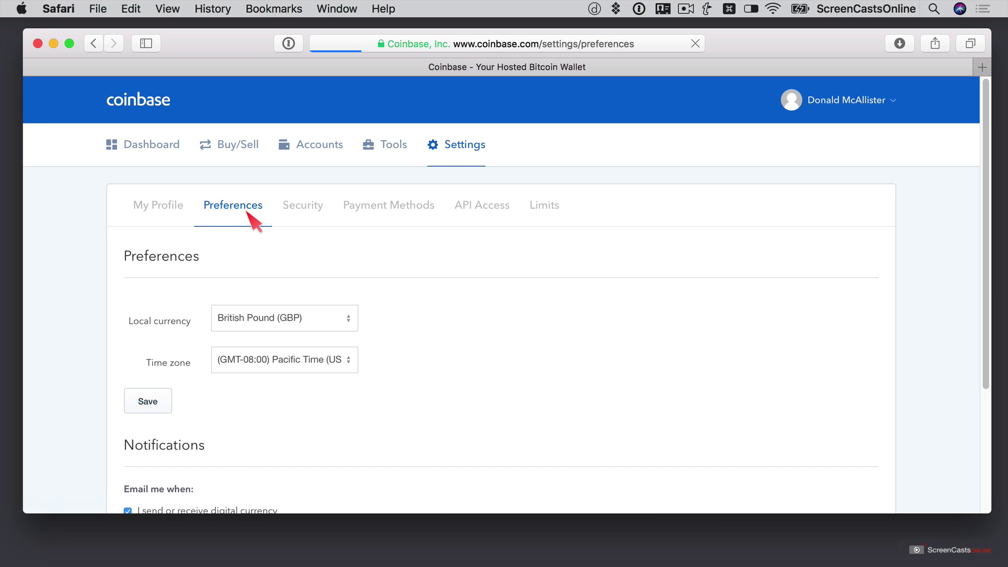
{"action": "left_click", "coordinate": [258, 319]}
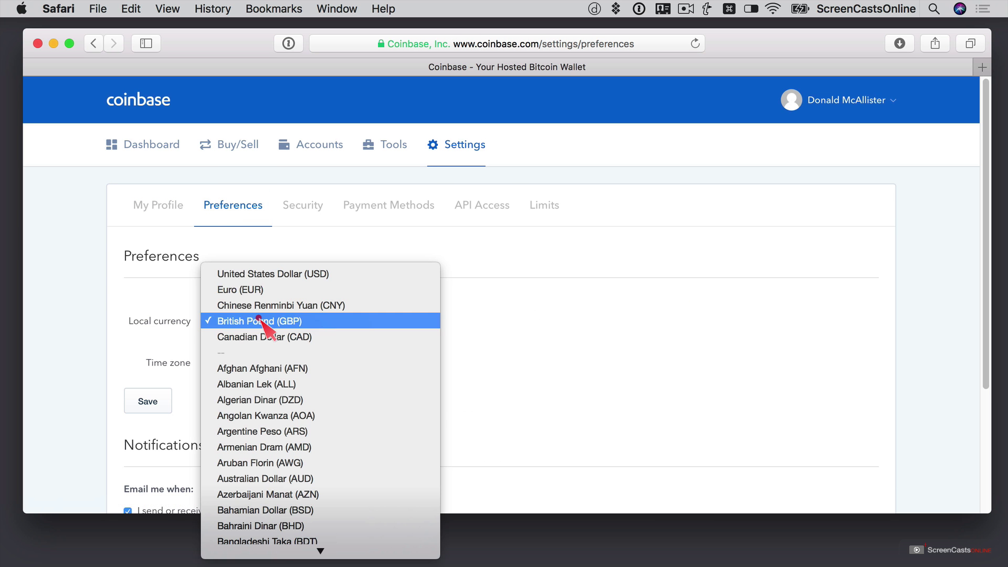
{"action": "left_click", "coordinate": [252, 275]}
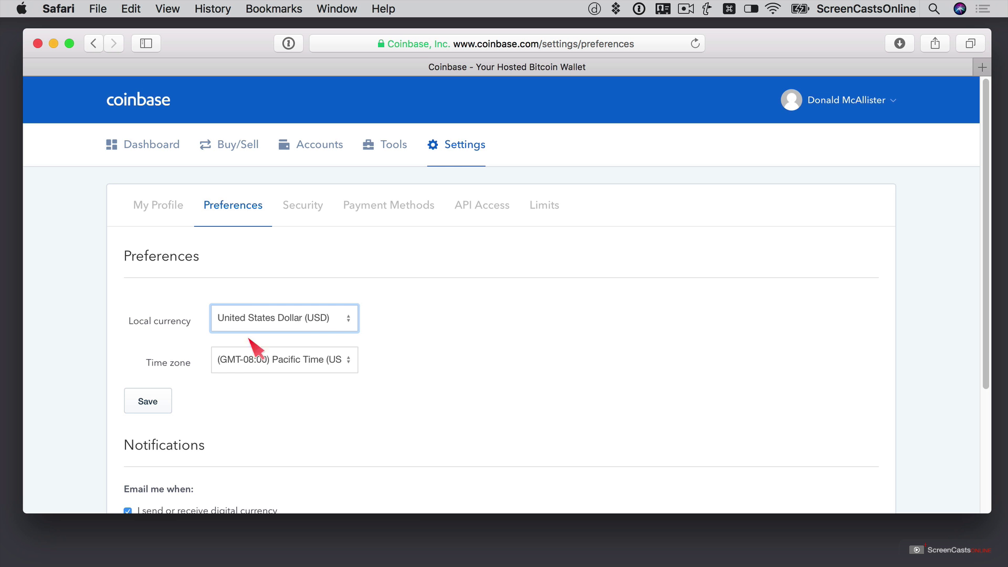
{"action": "left_click", "coordinate": [251, 360]}
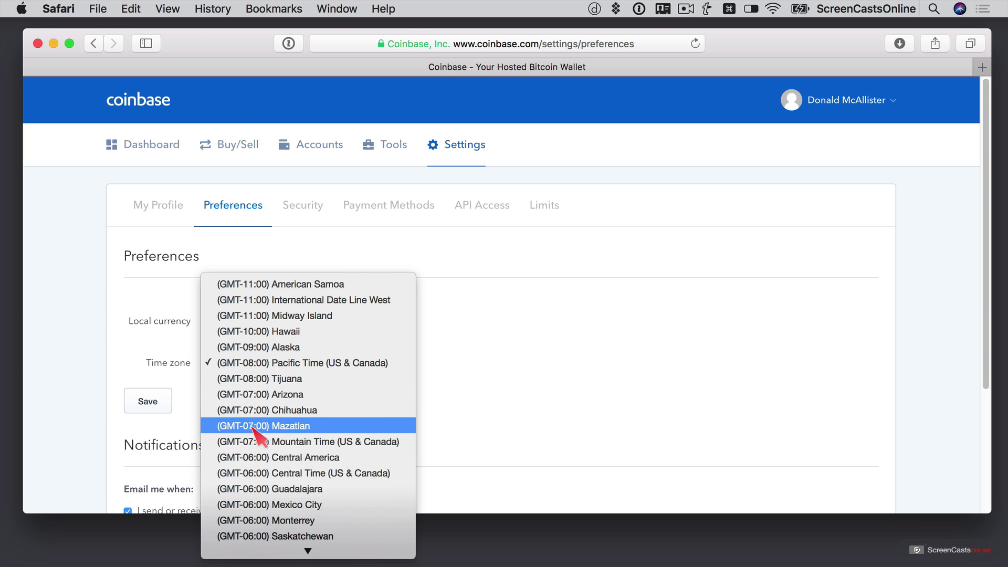
{"action": "scroll", "coordinate": [254, 424], "scroll_direction": "down", "scroll_amount": 10}
{"action": "scroll", "coordinate": [254, 430], "scroll_direction": "down", "scroll_amount": 10}
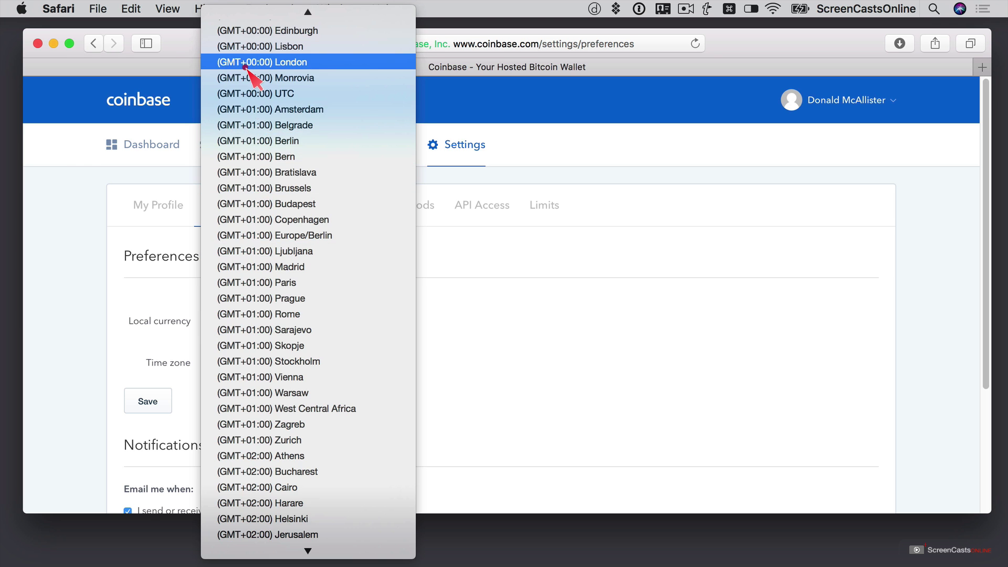
{"action": "left_click", "coordinate": [248, 63]}
{"action": "left_click", "coordinate": [154, 397]}
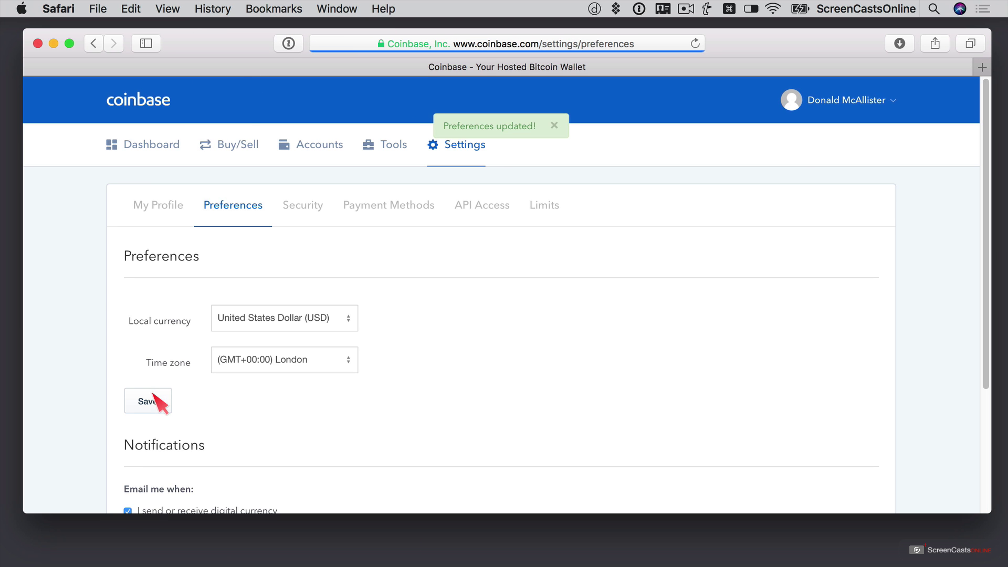
{"action": "left_click", "coordinate": [149, 152]}
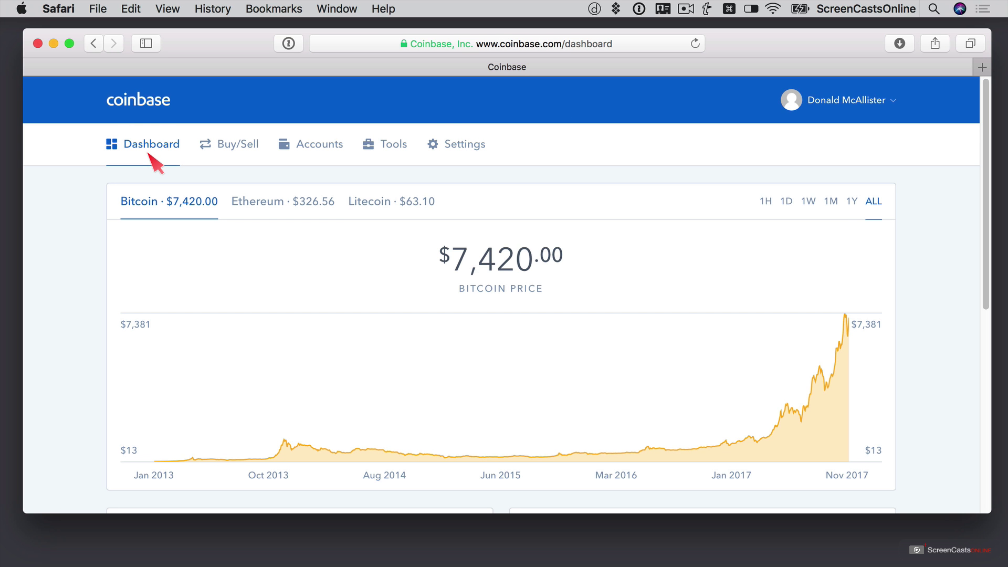
Switch the Bitcoin chart to 1M and scroll down to the account checklist and portfolio.
{"action": "left_click", "coordinate": [835, 206]}
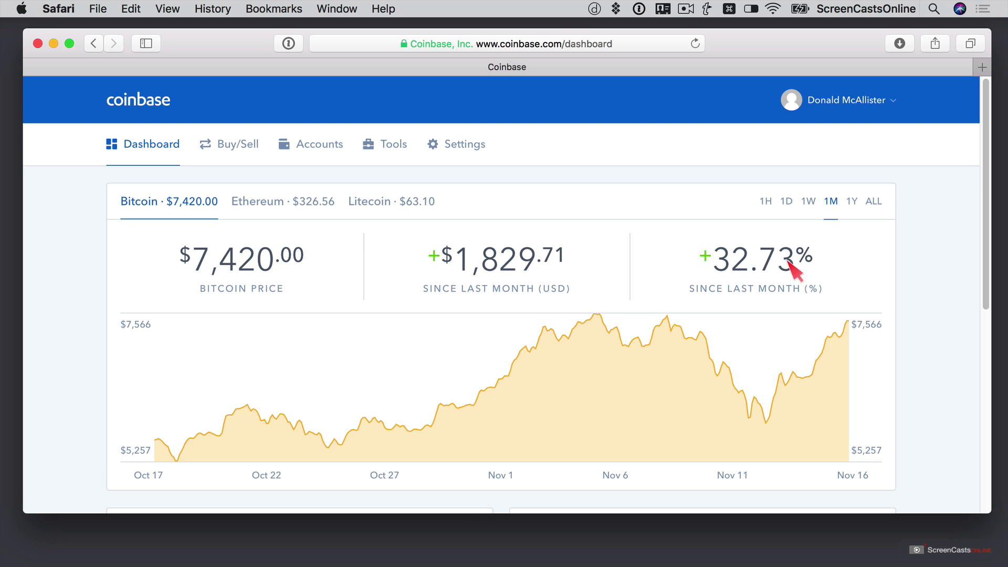
{"action": "scroll", "coordinate": [787, 275], "scroll_direction": "down", "scroll_amount": 7}
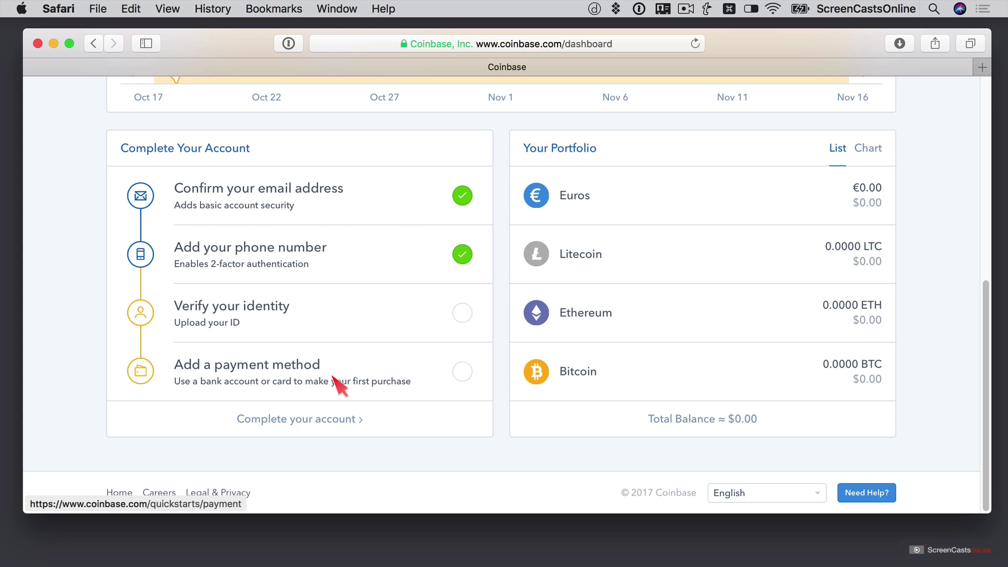
Go from Complete your account to Payment methods' Add a Payment Method dialog, previewing Bank Account.
{"action": "left_click", "coordinate": [315, 420]}
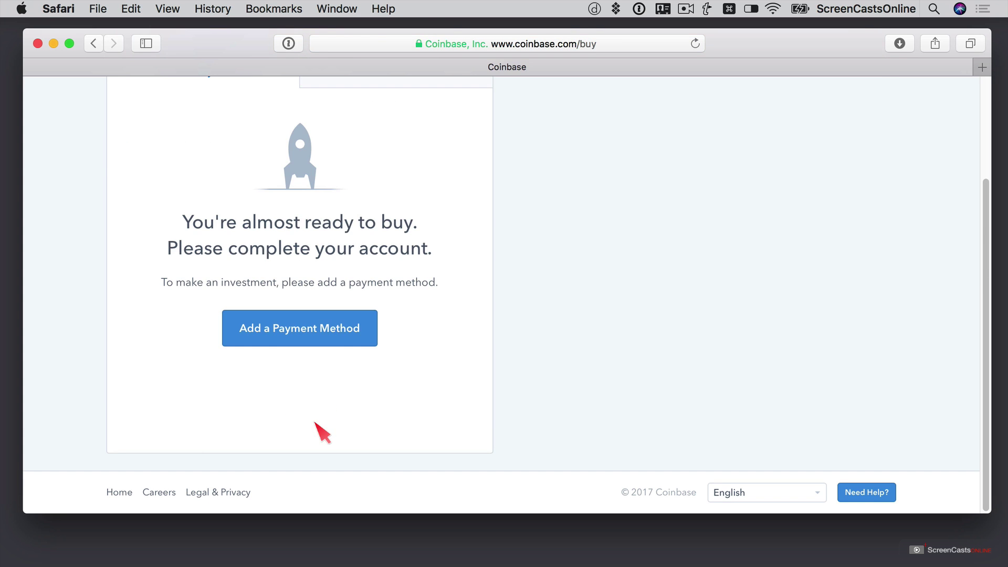
{"action": "left_click", "coordinate": [302, 339]}
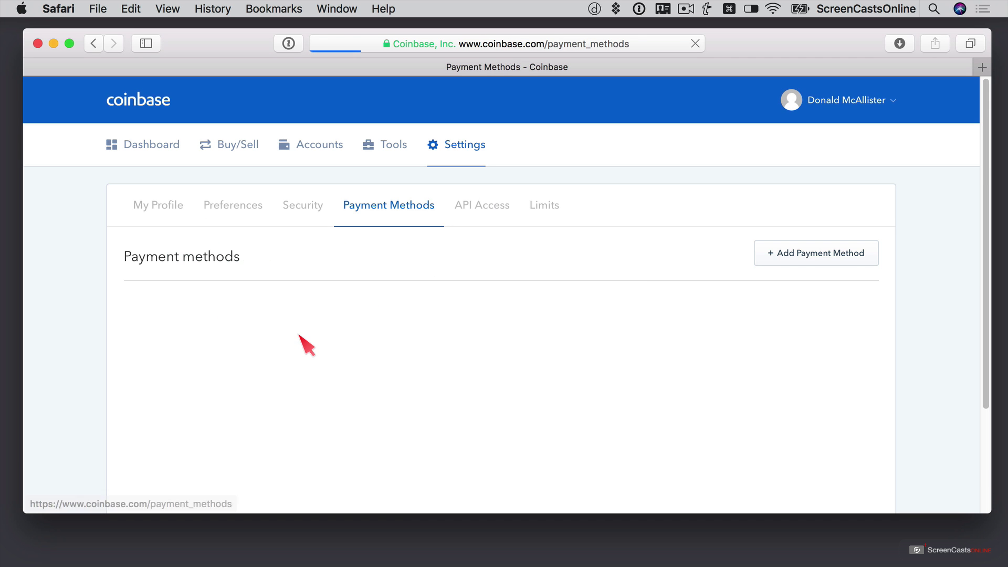
{"action": "left_click", "coordinate": [802, 254]}
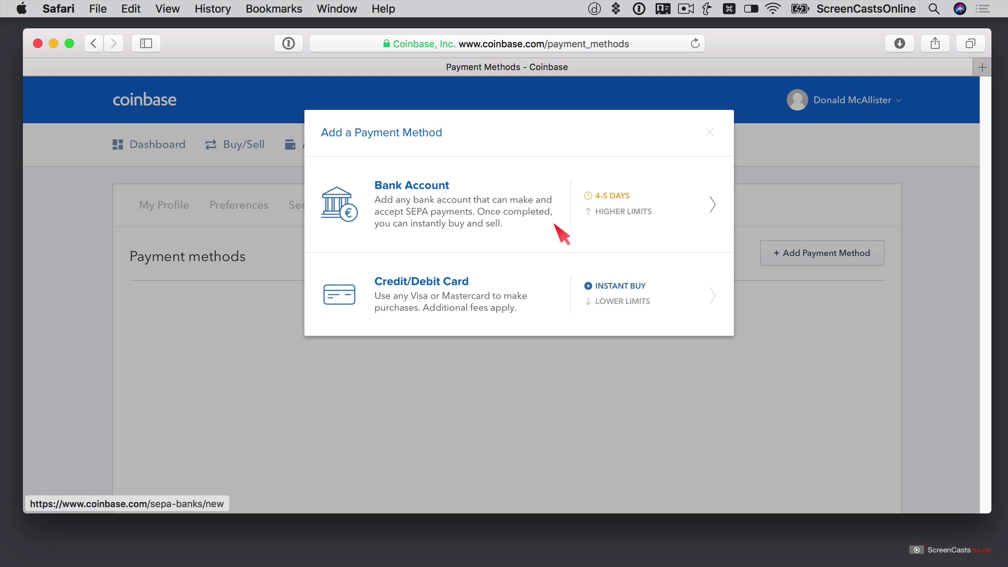
{"action": "left_click", "coordinate": [628, 193]}
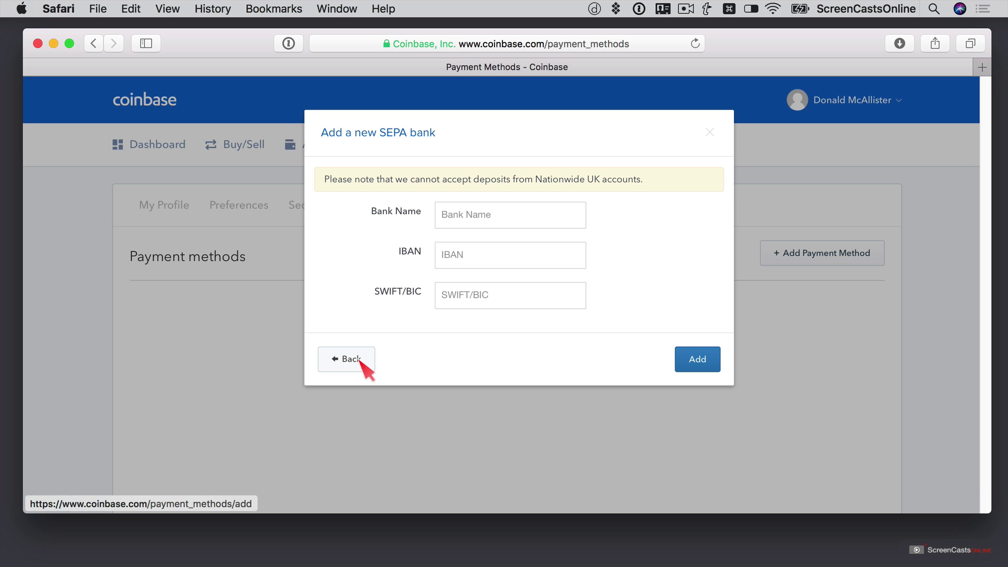
{"action": "left_click", "coordinate": [360, 360]}
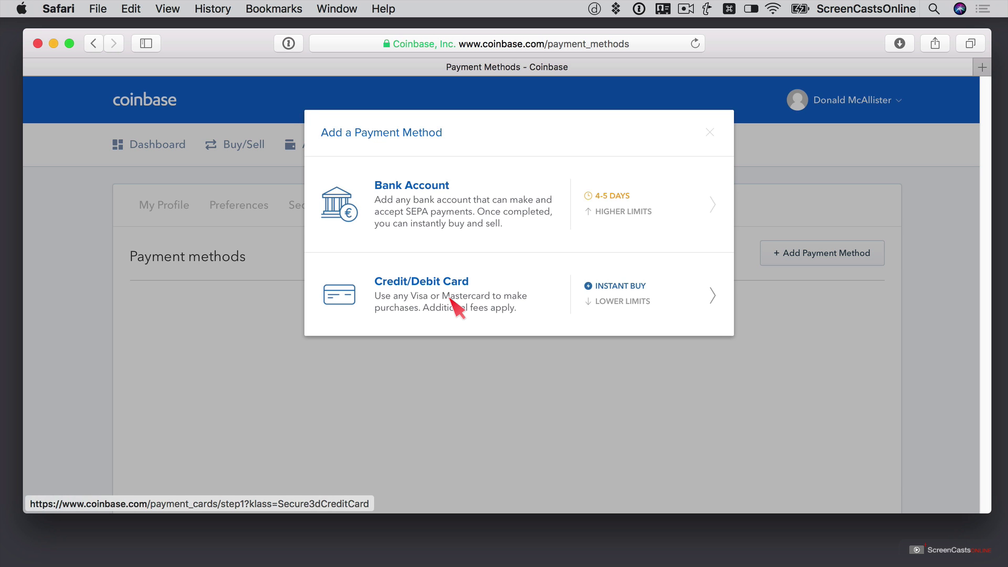
Choose Credit/Debit Card and verify identity with a driver's license uploaded via phone camera.
{"action": "left_click", "coordinate": [449, 297]}
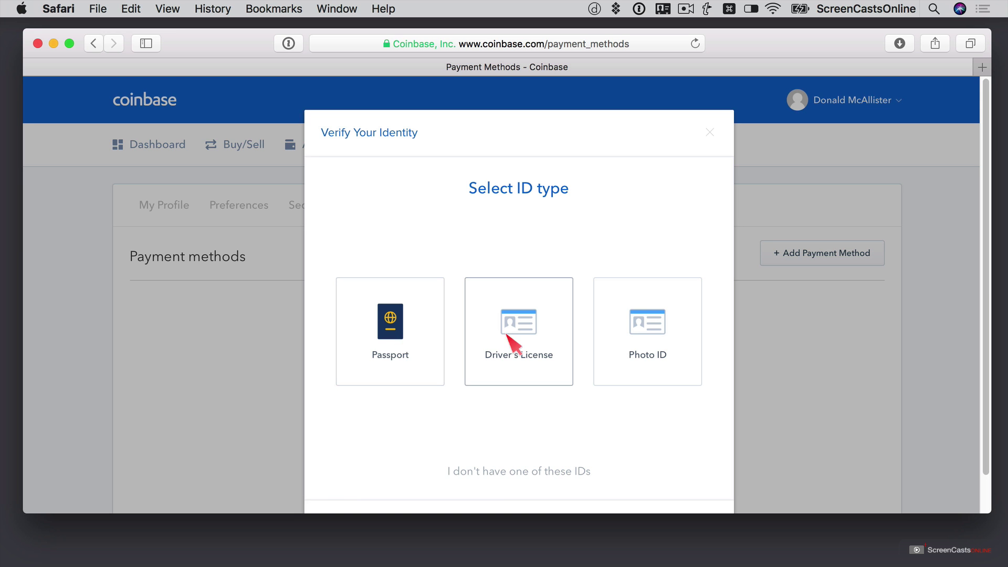
{"action": "left_click", "coordinate": [541, 349]}
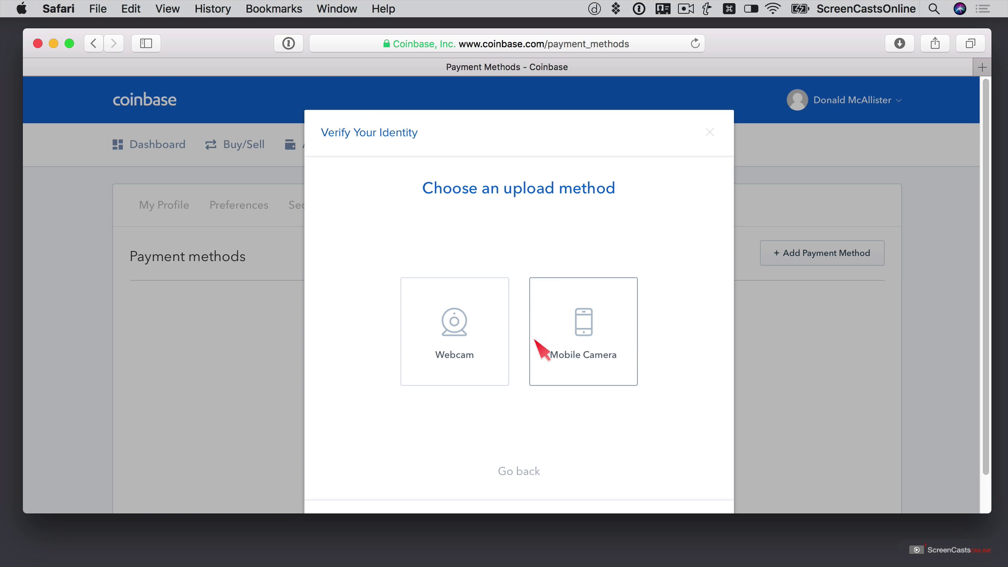
{"action": "left_click", "coordinate": [586, 335]}
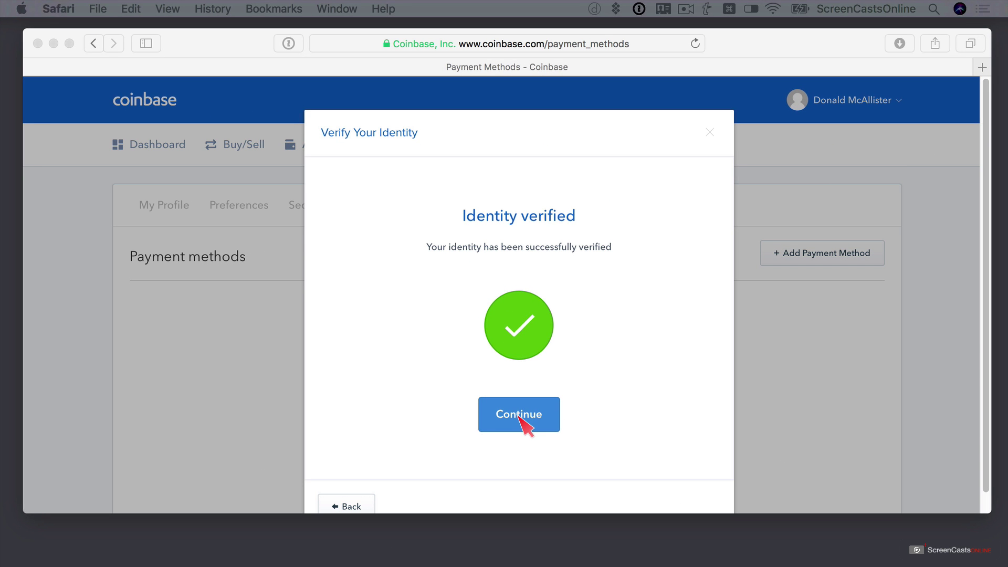
{"action": "left_click", "coordinate": [518, 416]}
{"action": "left_click", "coordinate": [519, 415]}
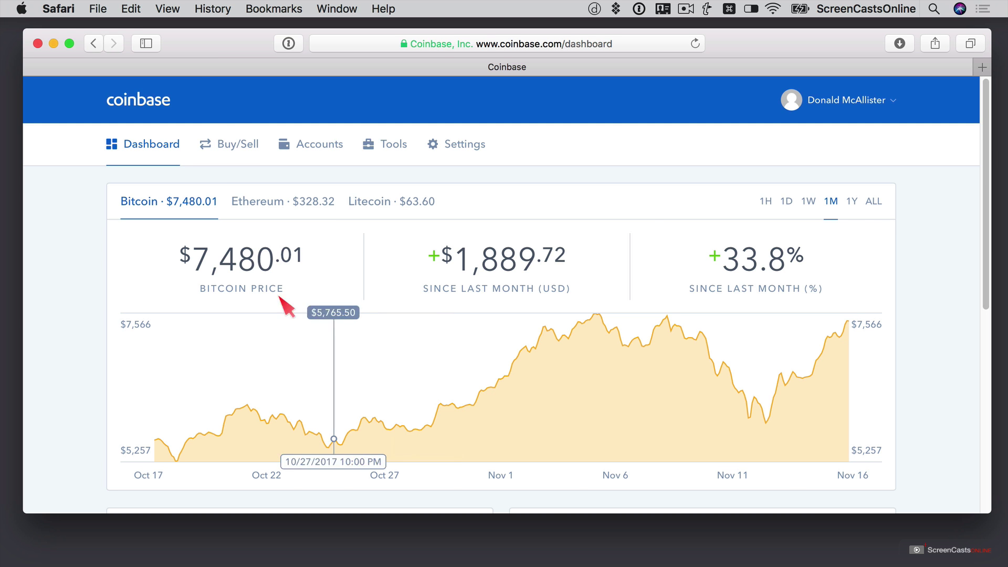
Enter a £50 Bitcoin buy, quoting about 0.0083 BTC by Visa debit into the BTC Wallet.
{"action": "left_click", "coordinate": [228, 144]}
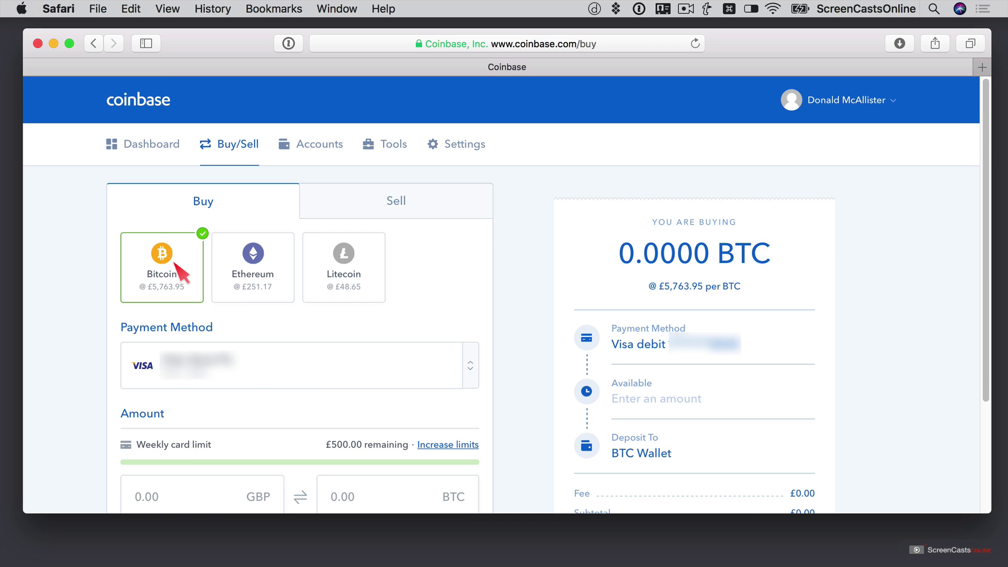
{"action": "scroll", "coordinate": [176, 264], "scroll_direction": "down", "scroll_amount": 3}
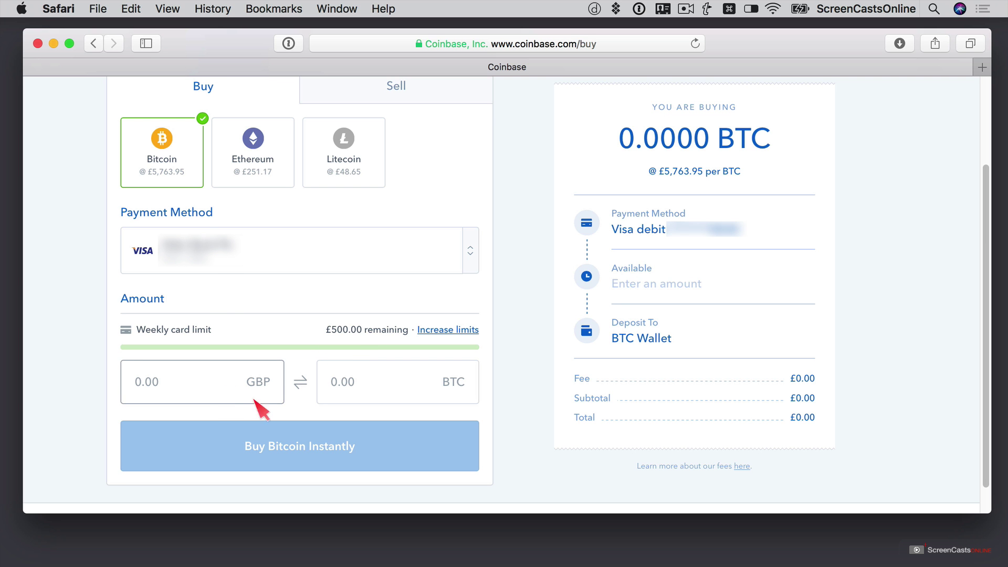
{"action": "left_click", "coordinate": [182, 378]}
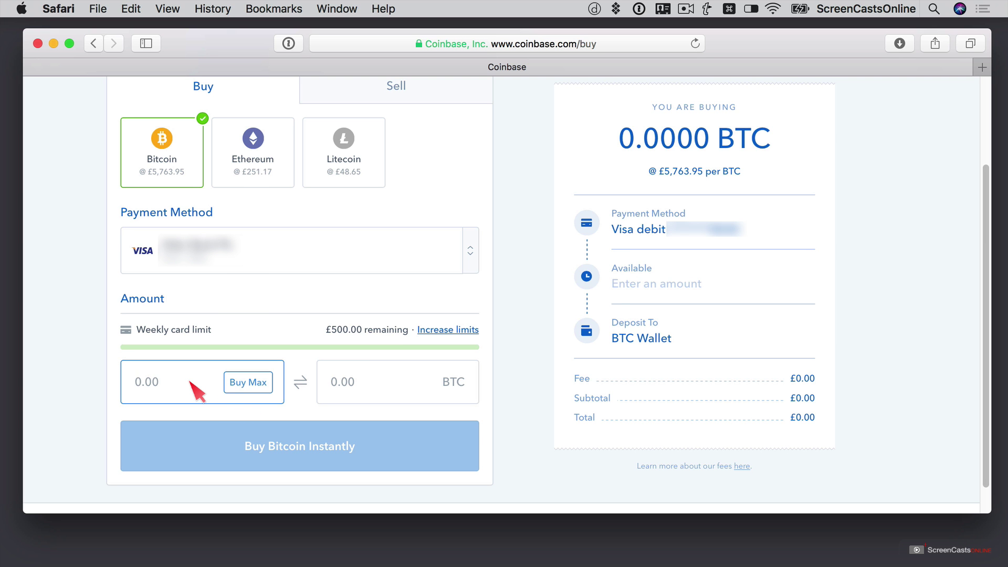
{"action": "type", "text": "50"}
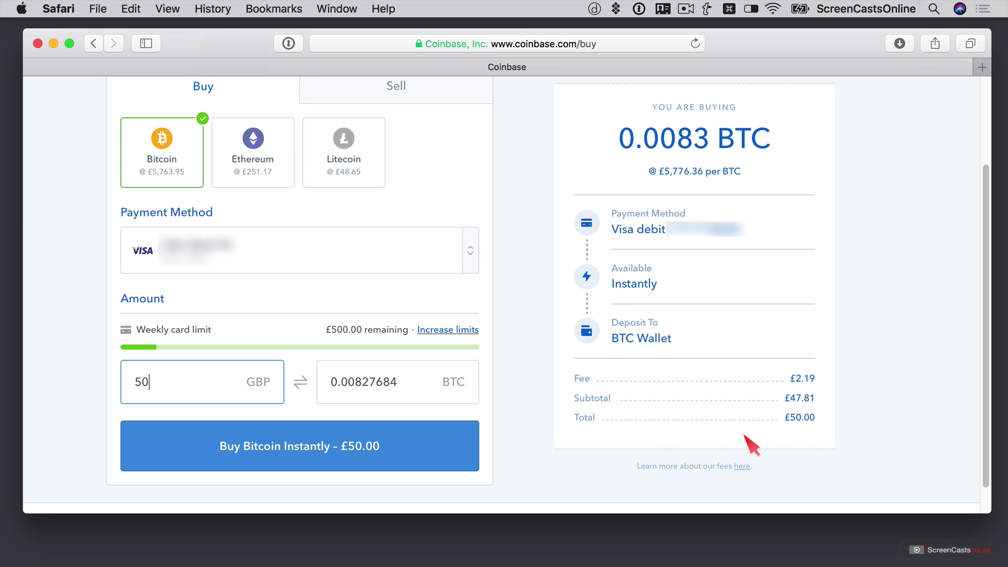
Buy £50 of Bitcoin instantly and authorise it with the Verified by Visa password.
{"action": "left_click", "coordinate": [299, 452]}
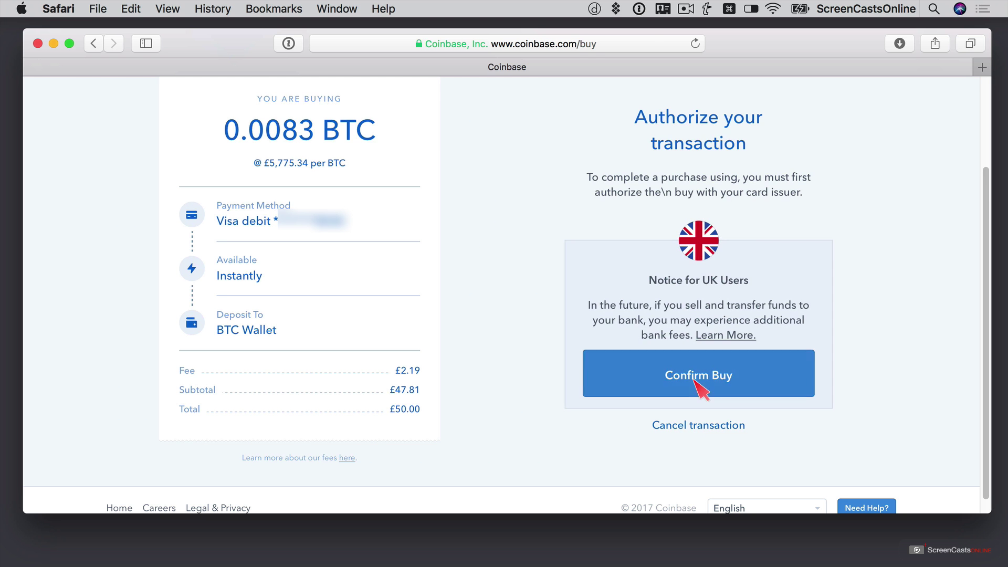
{"action": "left_click", "coordinate": [696, 380]}
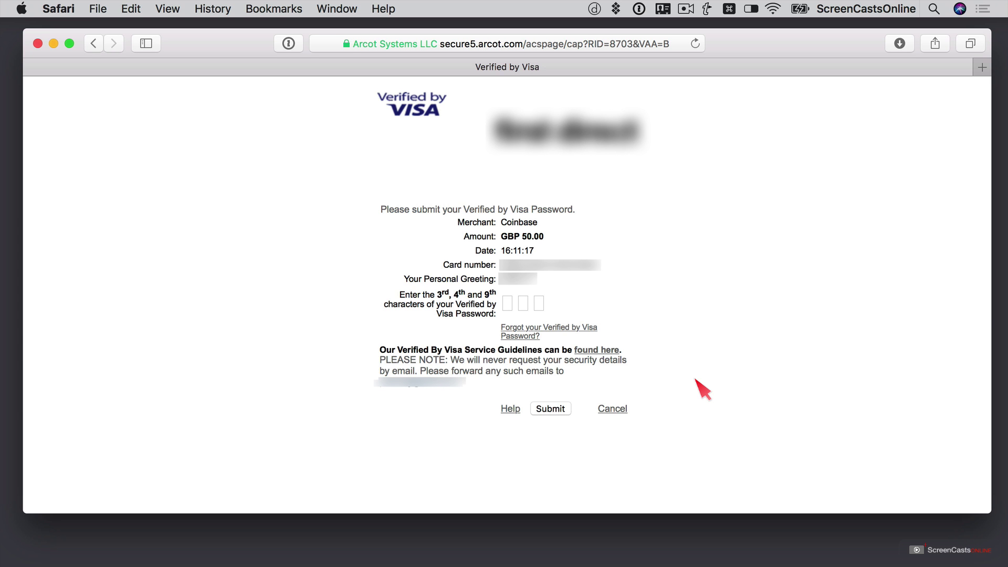
{"action": "type", "text": "•••"}
{"action": "left_click", "coordinate": [556, 410]}
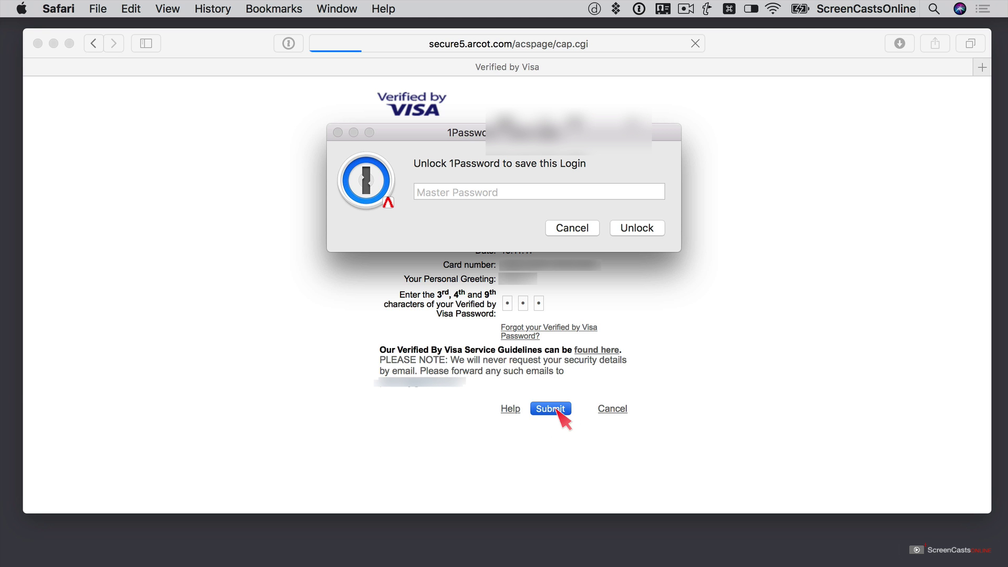
{"action": "left_click", "coordinate": [580, 230]}
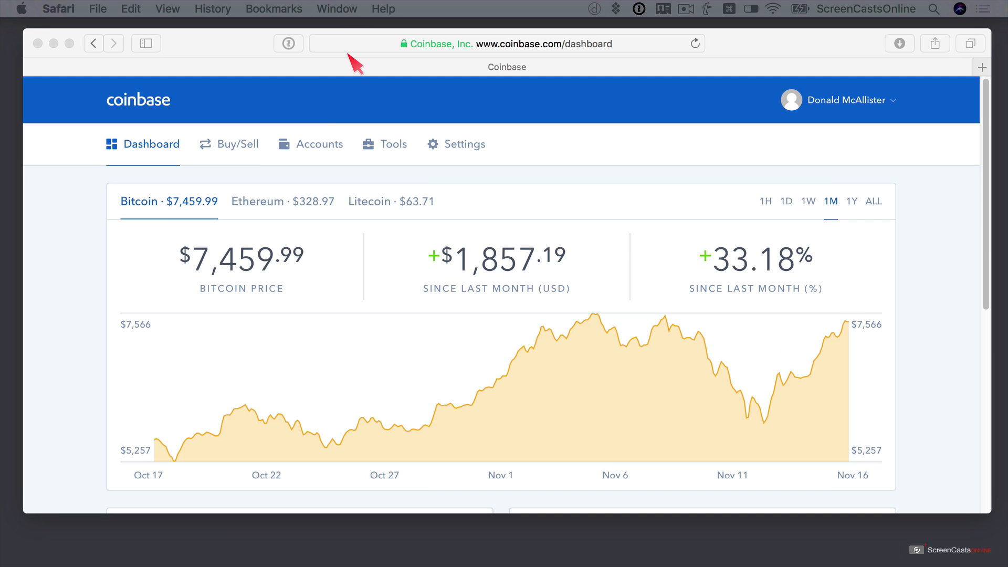
Scroll the dashboard to Your Portfolio and Recent Activity, showing 0.0082 BTC and the Nov 16 purchase.
{"action": "left_click", "coordinate": [68, 246]}
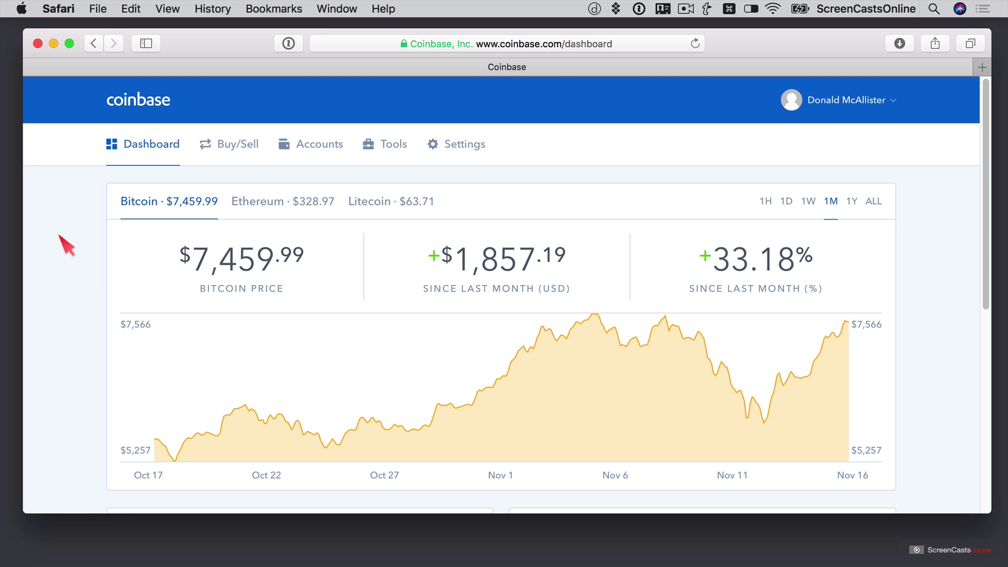
{"action": "scroll", "coordinate": [67, 245], "scroll_direction": "down", "scroll_amount": 10}
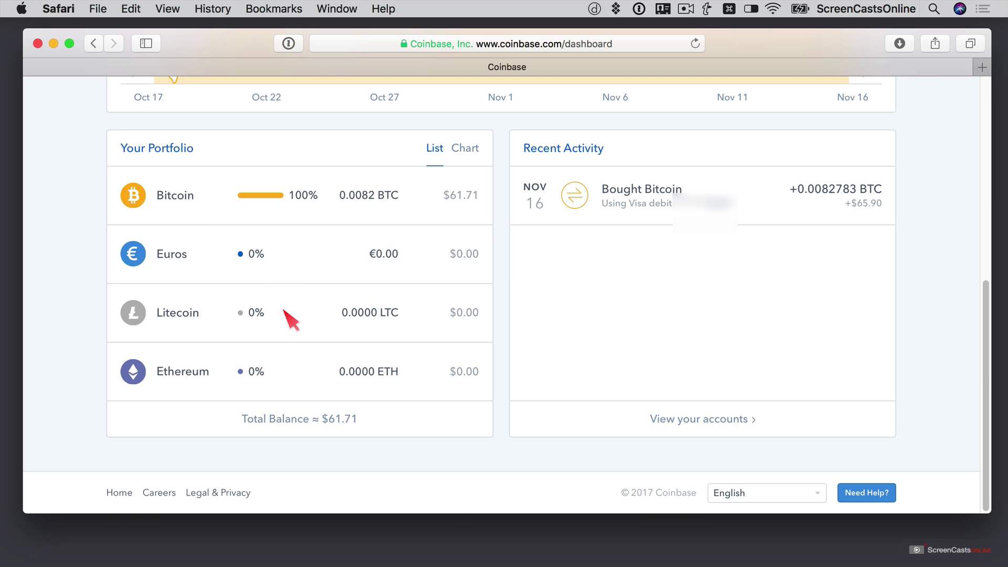
Open Accounts to see the BTC Wallet at 0.0082 BTC with its Nov 16 purchase.
{"action": "scroll", "coordinate": [287, 381], "scroll_direction": "up", "scroll_amount": 10}
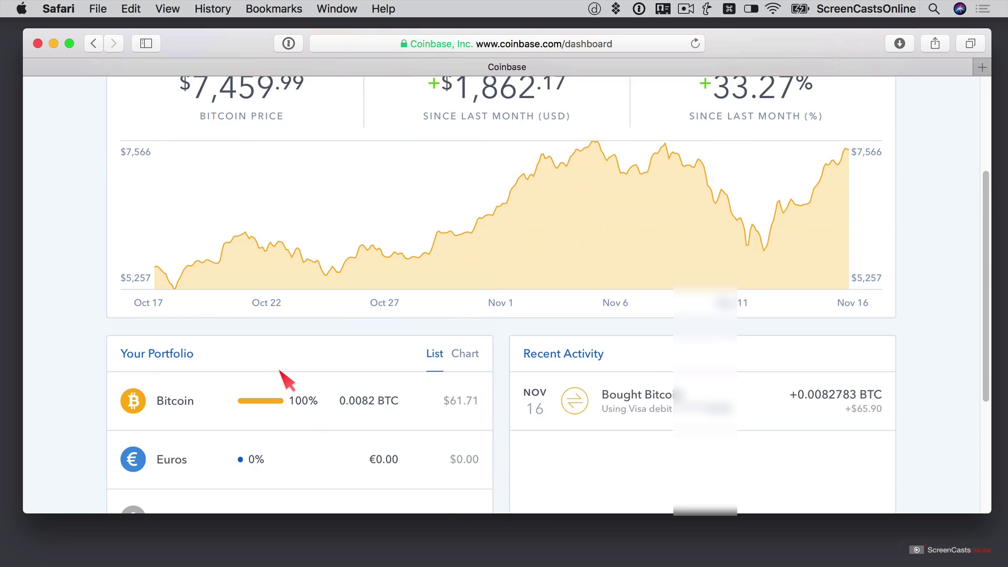
{"action": "left_click", "coordinate": [318, 151]}
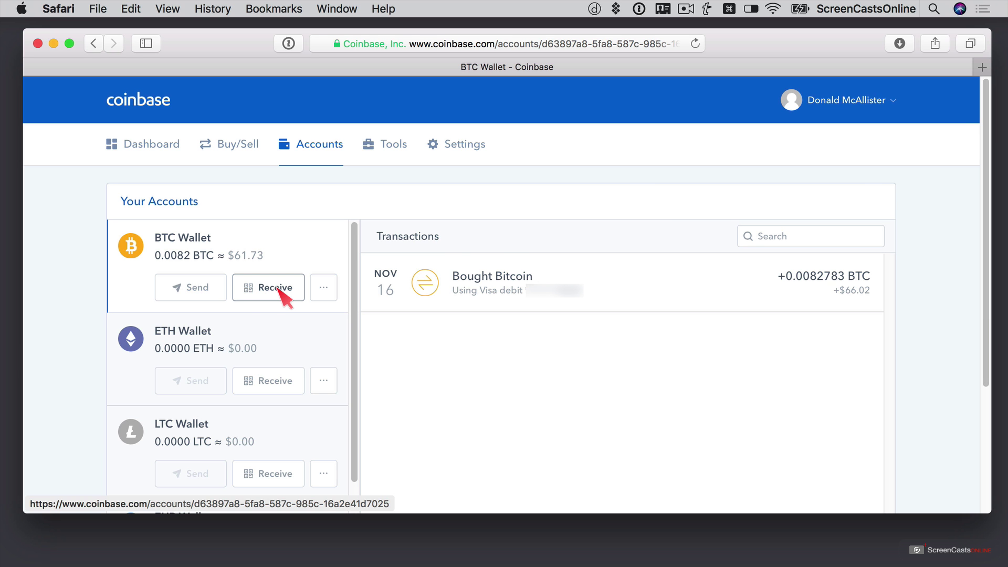
{"action": "left_click", "coordinate": [273, 290]}
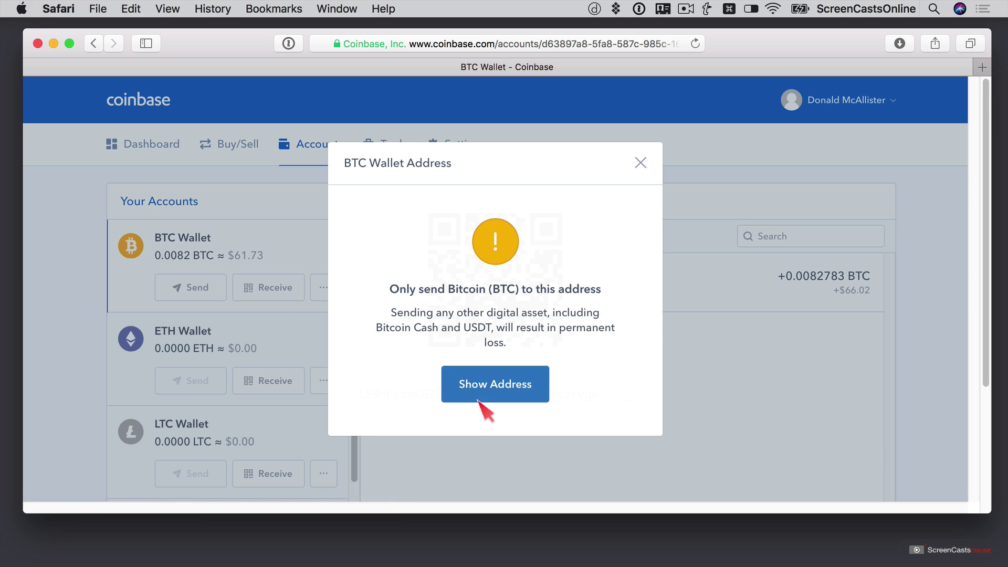
{"action": "left_click", "coordinate": [495, 393]}
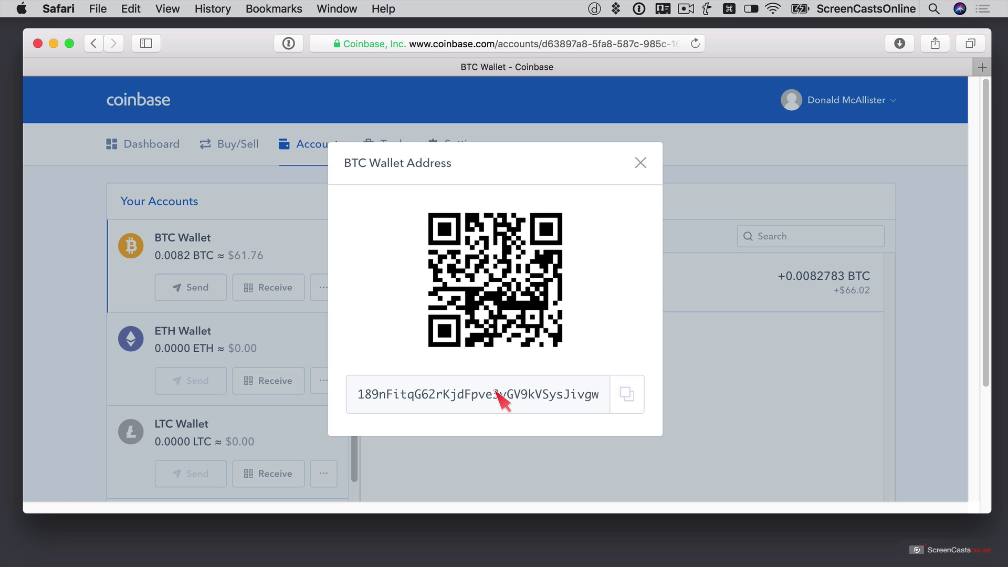
{"action": "left_click", "coordinate": [640, 163]}
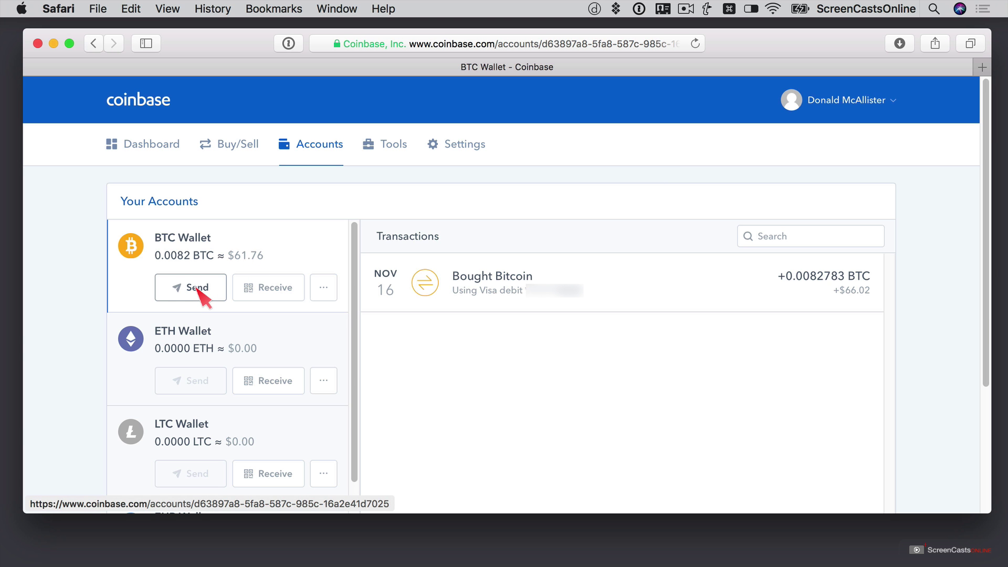
{"action": "left_click", "coordinate": [194, 288]}
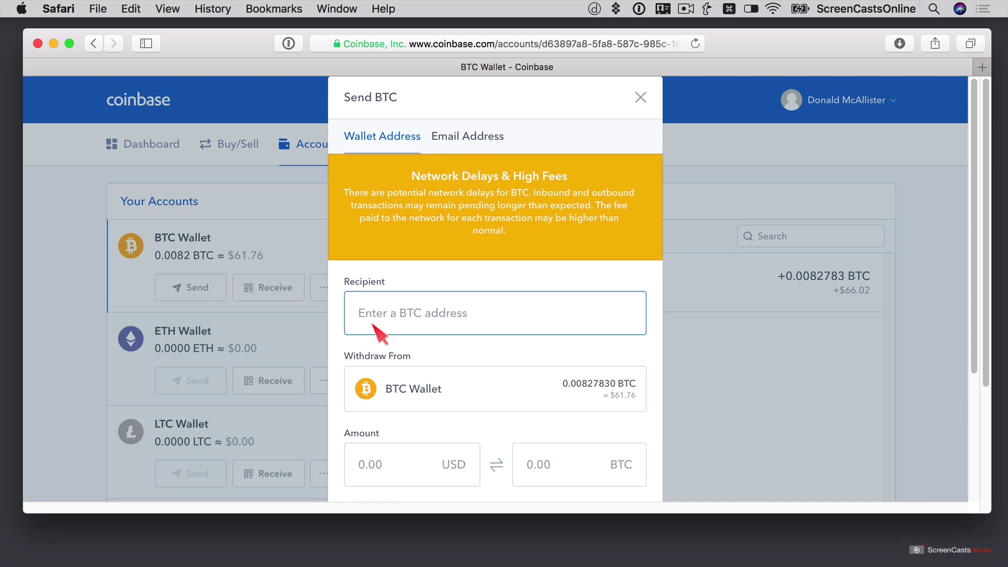
{"action": "scroll", "coordinate": [422, 458], "scroll_direction": "down", "scroll_amount": 5}
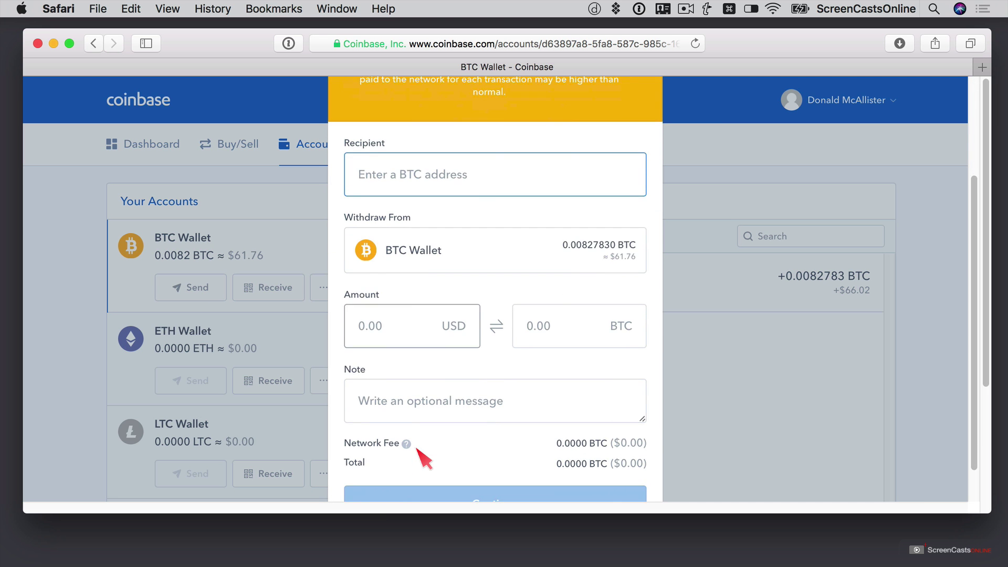
{"action": "scroll", "coordinate": [565, 377], "scroll_direction": "down", "scroll_amount": 2}
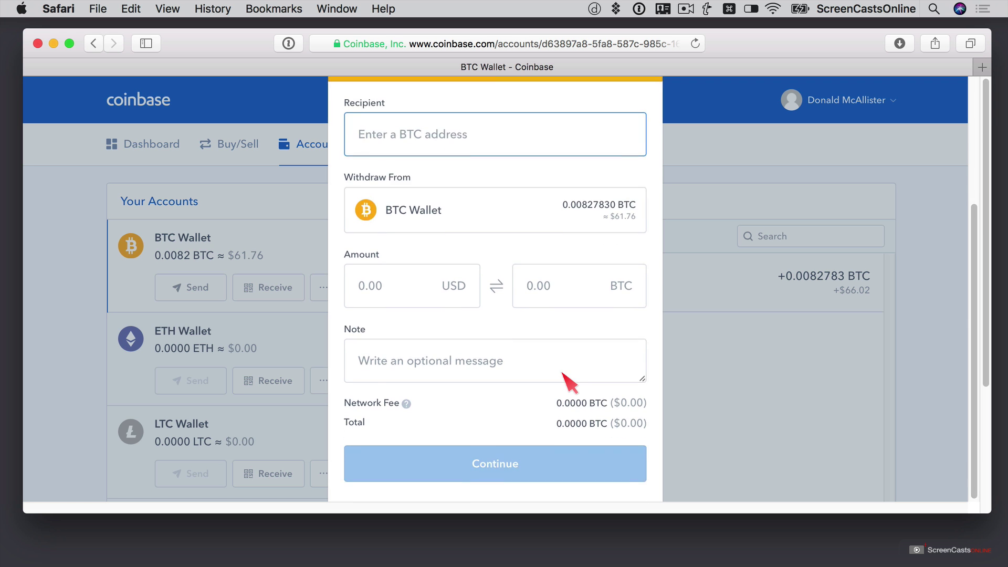
{"action": "scroll", "coordinate": [525, 157], "scroll_direction": "up", "scroll_amount": 7}
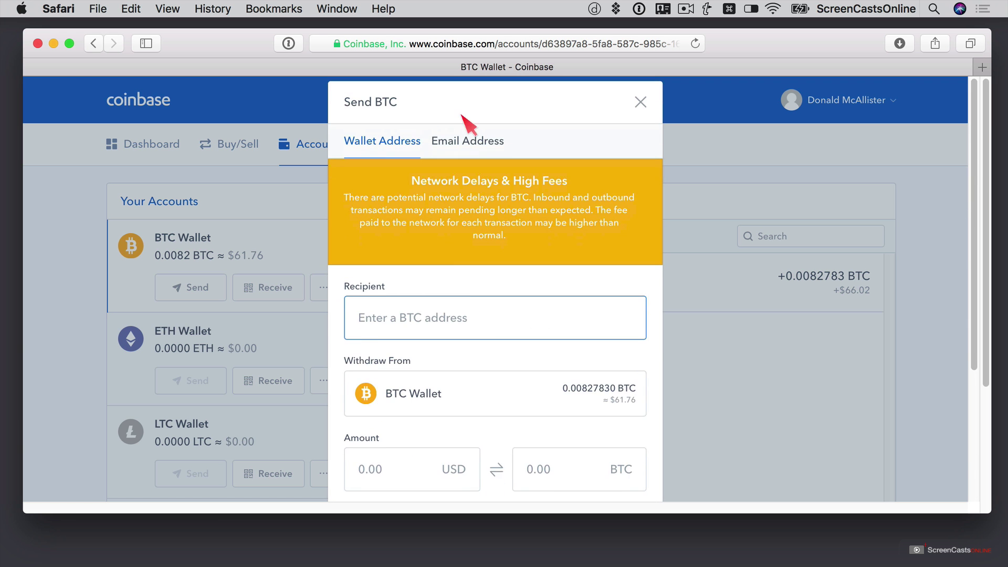
{"action": "left_click", "coordinate": [642, 99]}
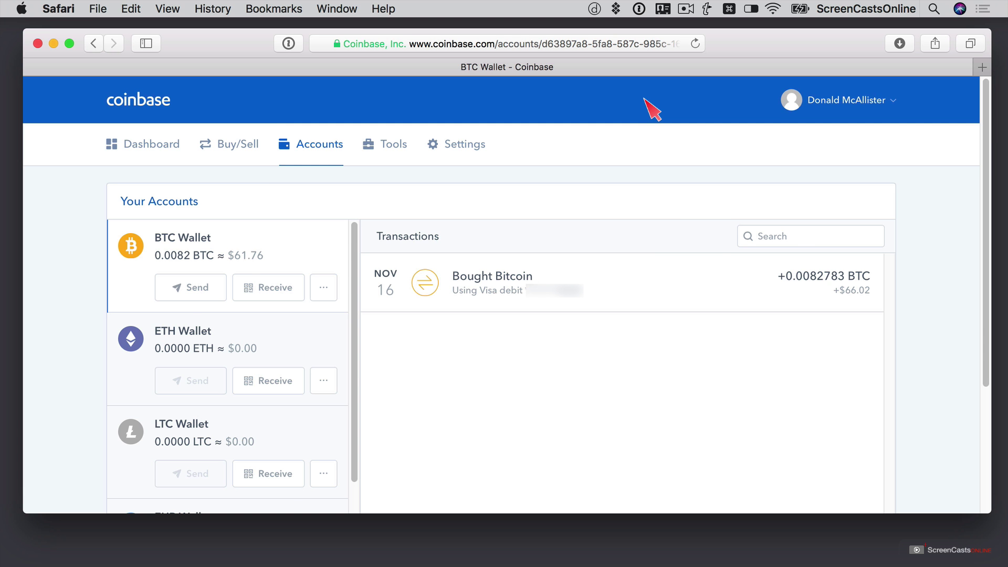
View the Bitcoin Sell page and its EUR amount field without selling anything.
{"action": "left_click", "coordinate": [241, 150]}
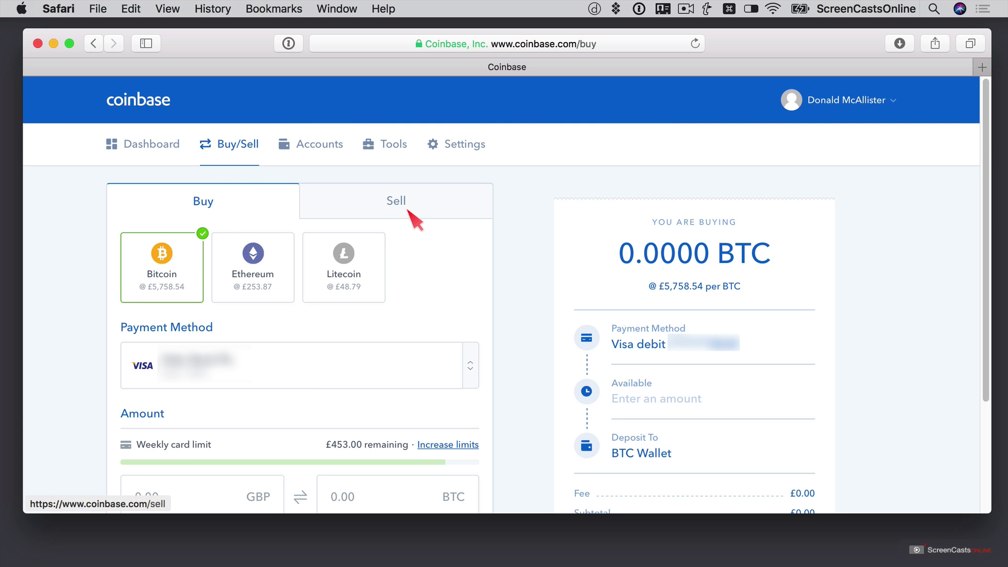
{"action": "left_click", "coordinate": [412, 218]}
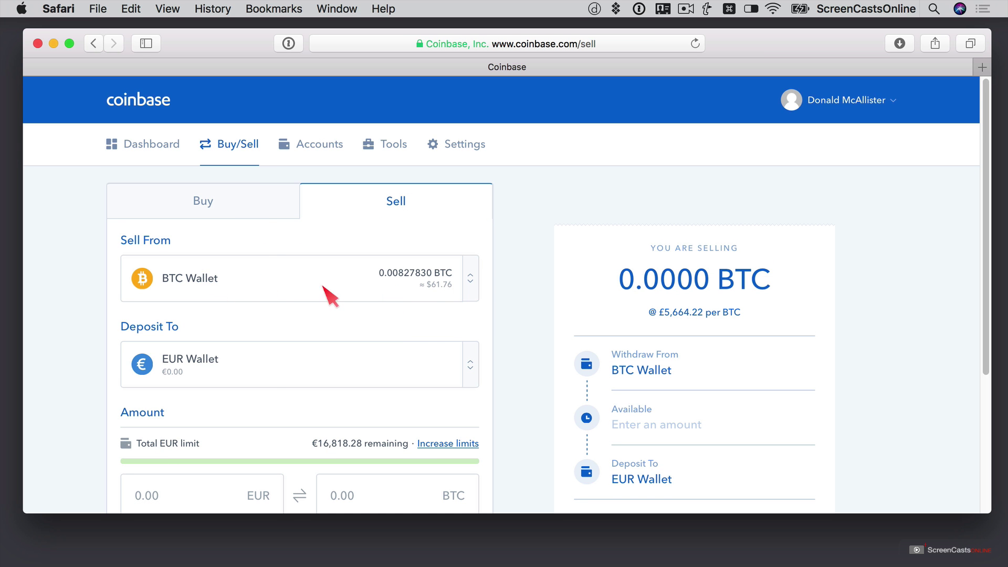
{"action": "scroll", "coordinate": [270, 377], "scroll_direction": "down", "scroll_amount": 5}
{"action": "left_click", "coordinate": [270, 371]}
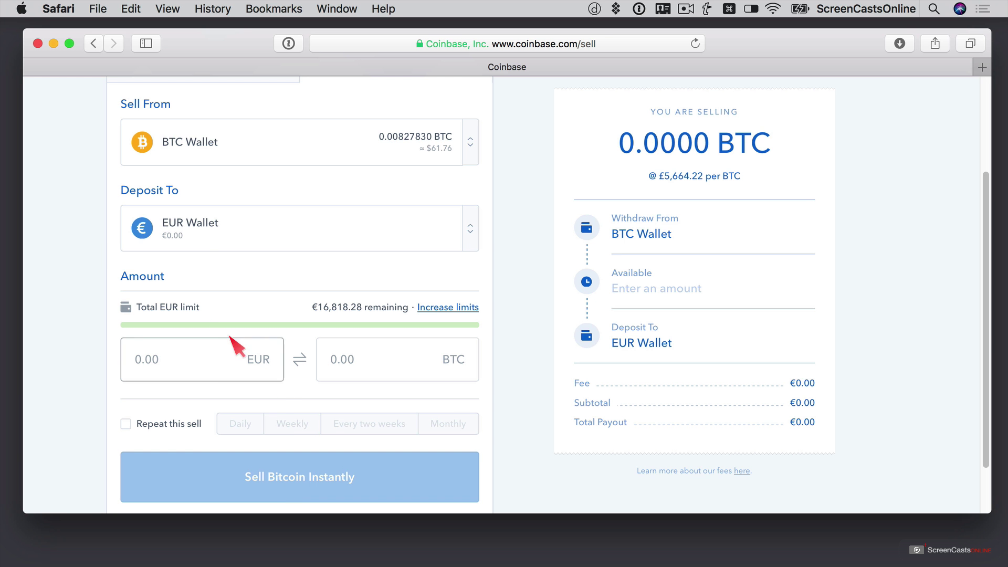
{"action": "scroll", "coordinate": [89, 242], "scroll_direction": "up", "scroll_amount": 5}
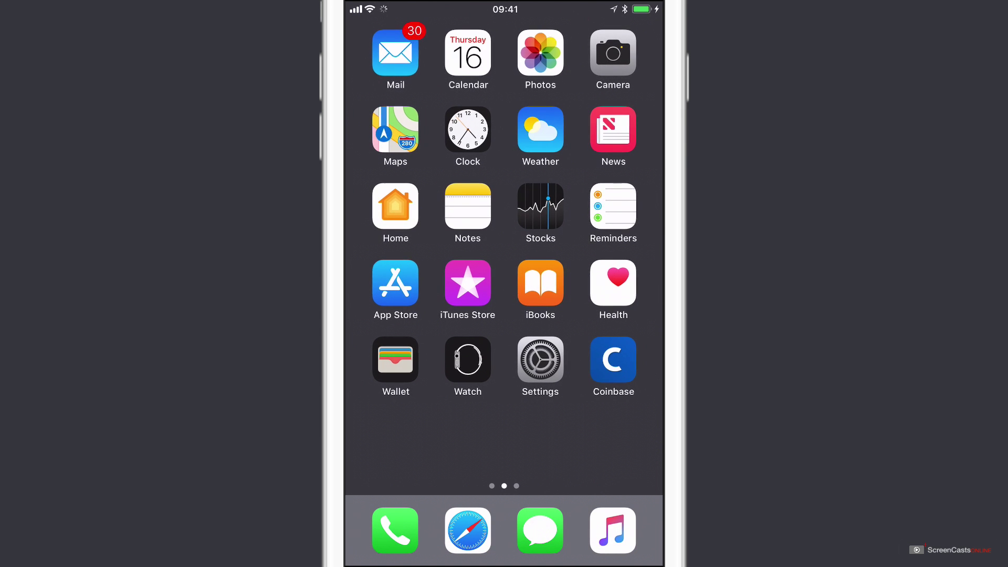
Launch the Coinbase app from its App Store listing, showing a US$61.72 balance.
{"action": "left_click", "coordinate": [396, 282]}
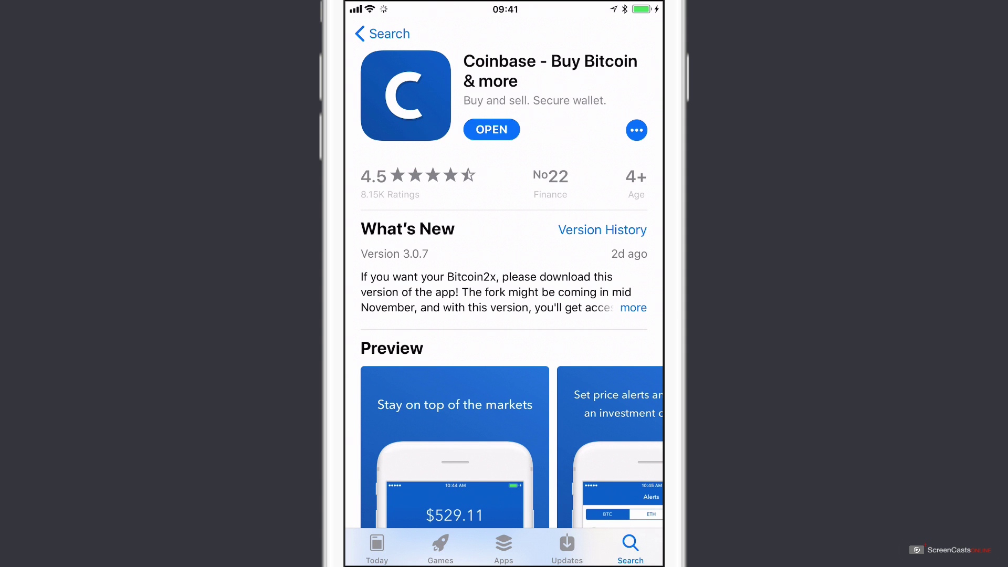
{"action": "left_click", "coordinate": [488, 130]}
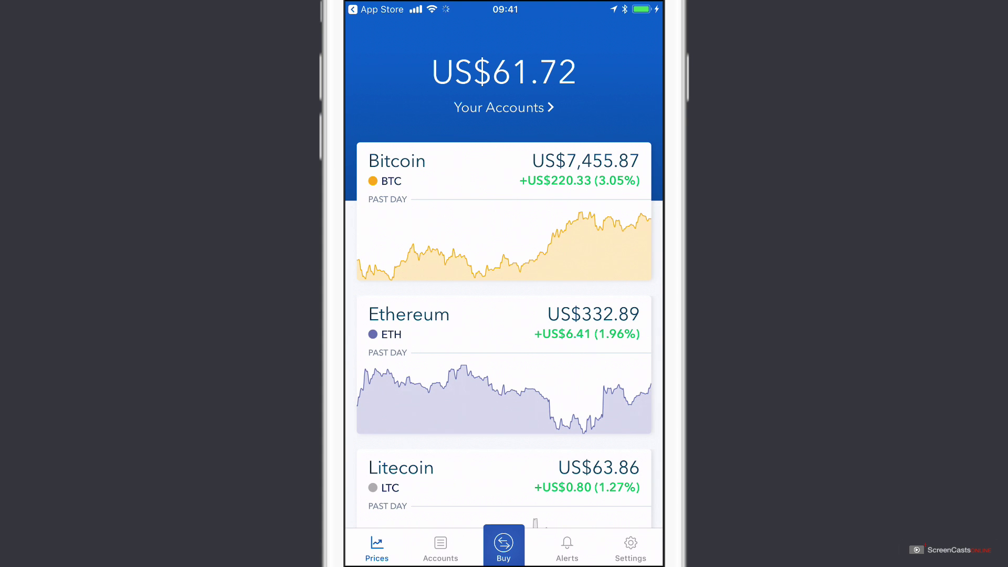
Refresh prices and open the BTC Wallet holding 0.0082783 BTC from the accounts list.
{"action": "scroll", "coordinate": [504, 315], "scroll_direction": "down", "scroll_amount": 3}
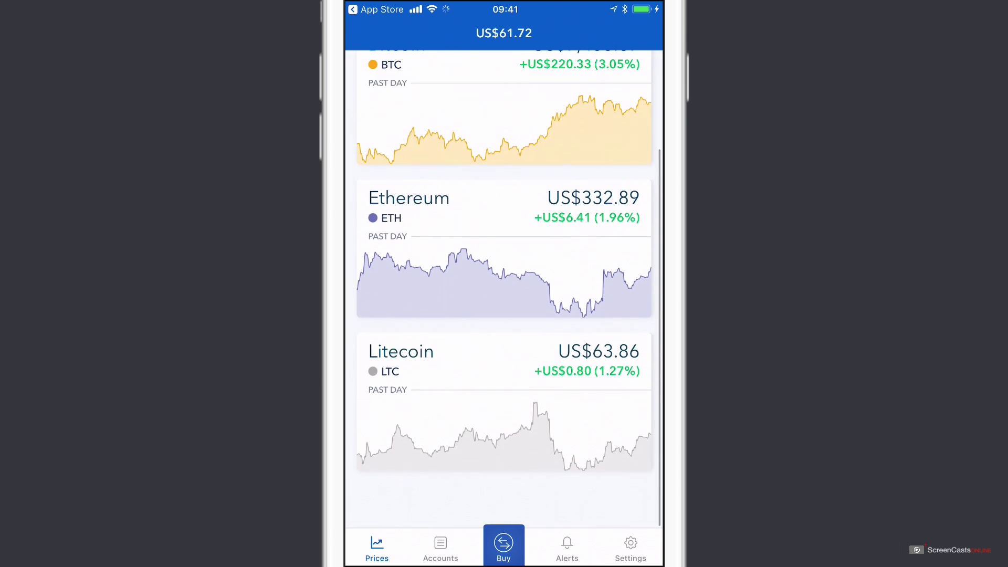
{"action": "scroll", "coordinate": [504, 315], "scroll_direction": "up", "scroll_amount": 5}
{"action": "left_click", "coordinate": [440, 545]}
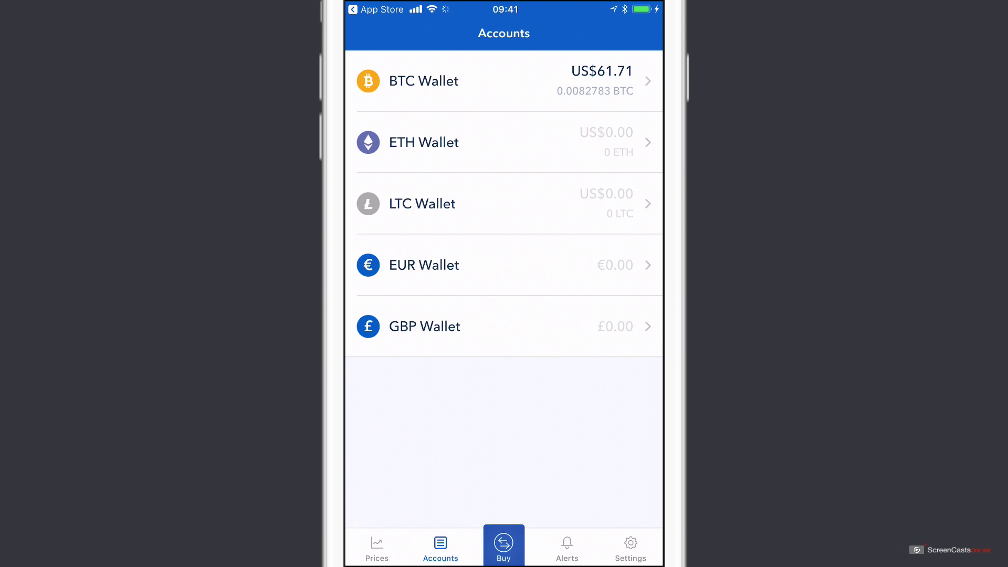
{"action": "left_click", "coordinate": [506, 81]}
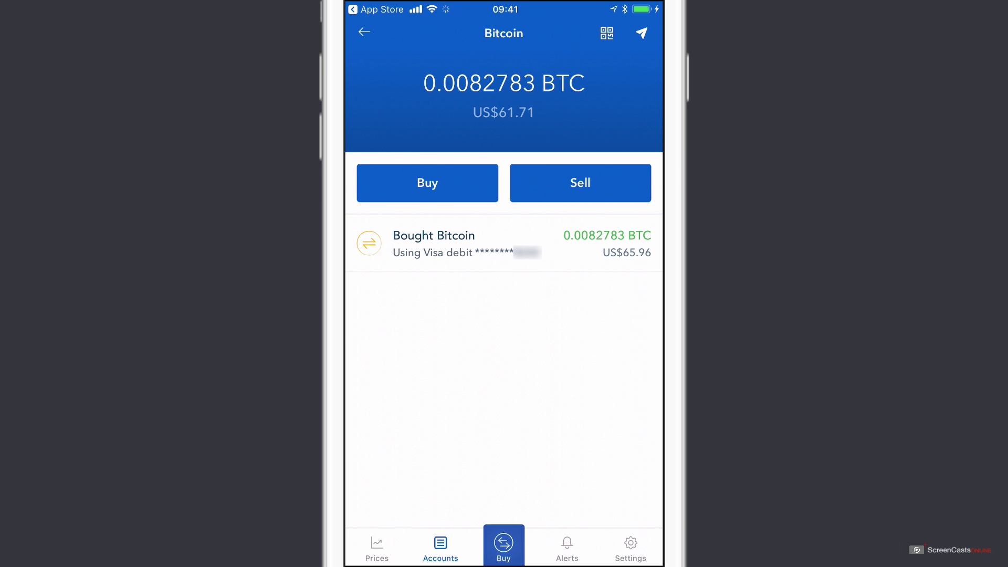
Preview a 0.02 BTC purchase at £119.14, then cancel without buying.
{"action": "left_click", "coordinate": [427, 183]}
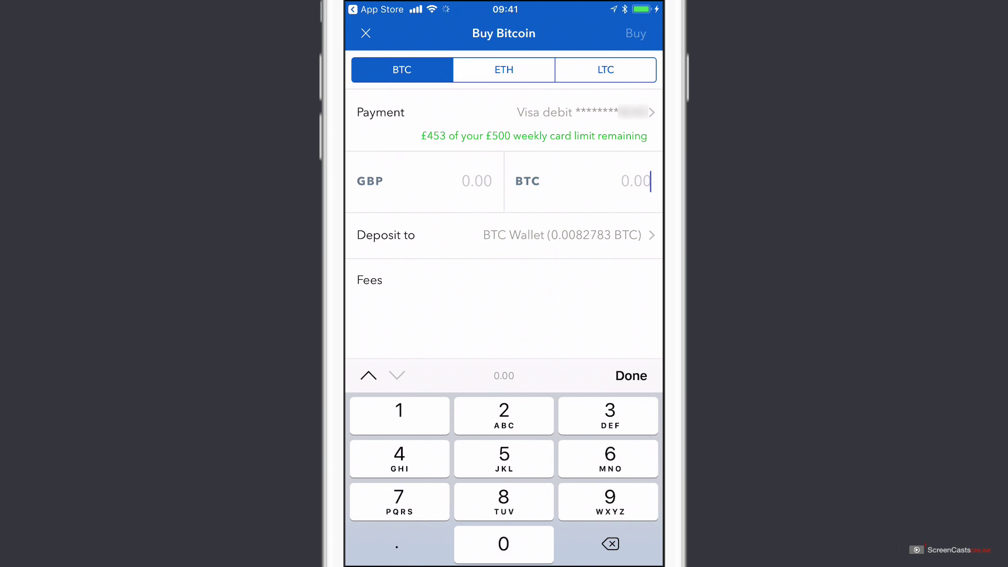
{"action": "left_click", "coordinate": [504, 544]}
{"action": "left_click", "coordinate": [397, 546]}
{"action": "left_click", "coordinate": [504, 544]}
{"action": "left_click", "coordinate": [504, 415]}
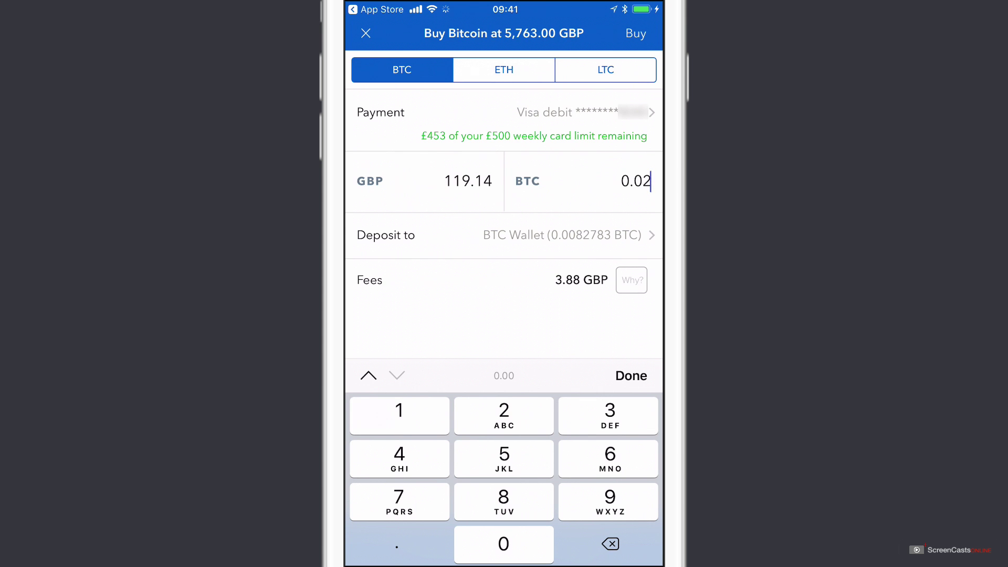
{"action": "left_click", "coordinate": [366, 33]}
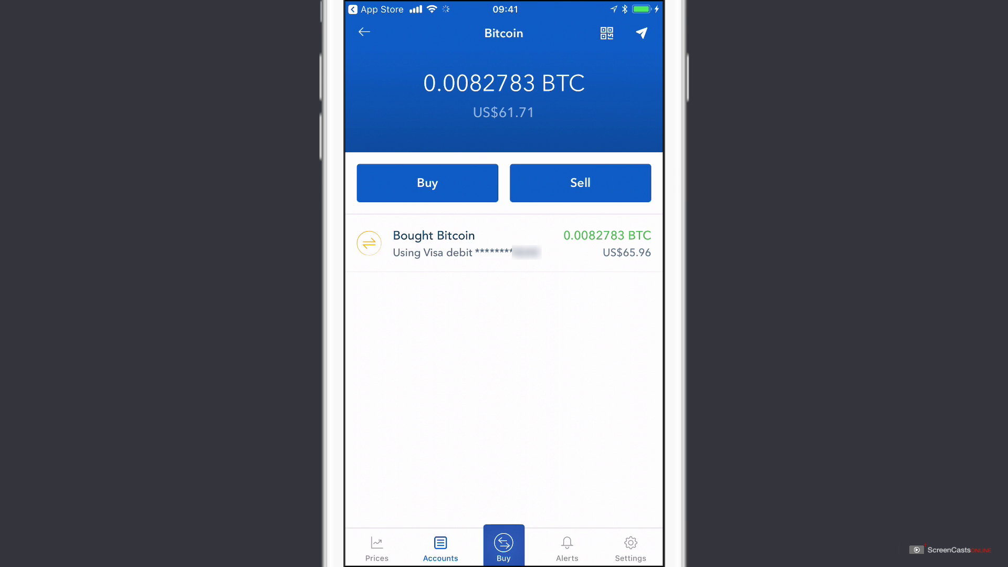
Check the BTC Wallet's receiving address QR code, then start a Bitcoin send.
{"action": "left_click", "coordinate": [606, 33]}
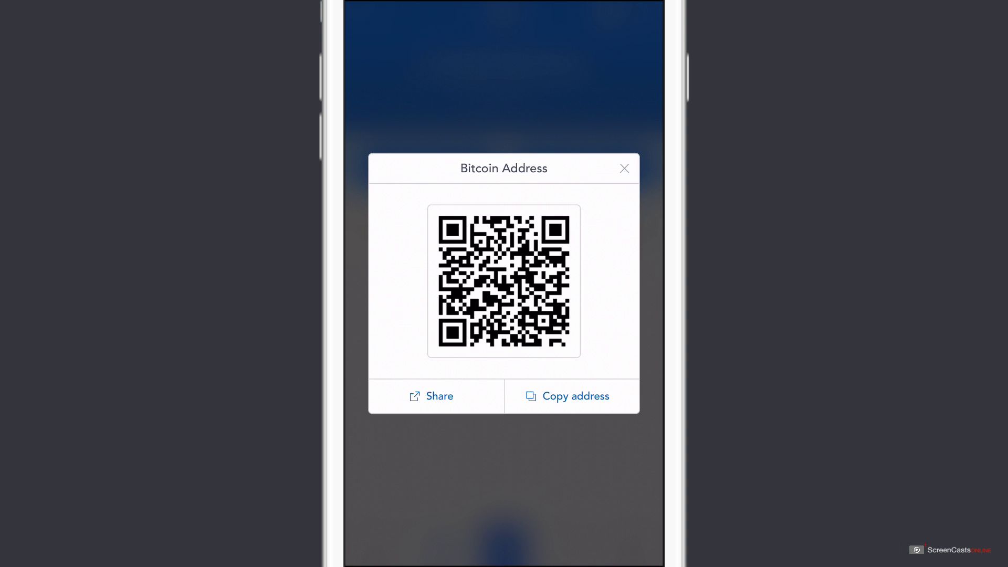
{"action": "left_click", "coordinate": [624, 168]}
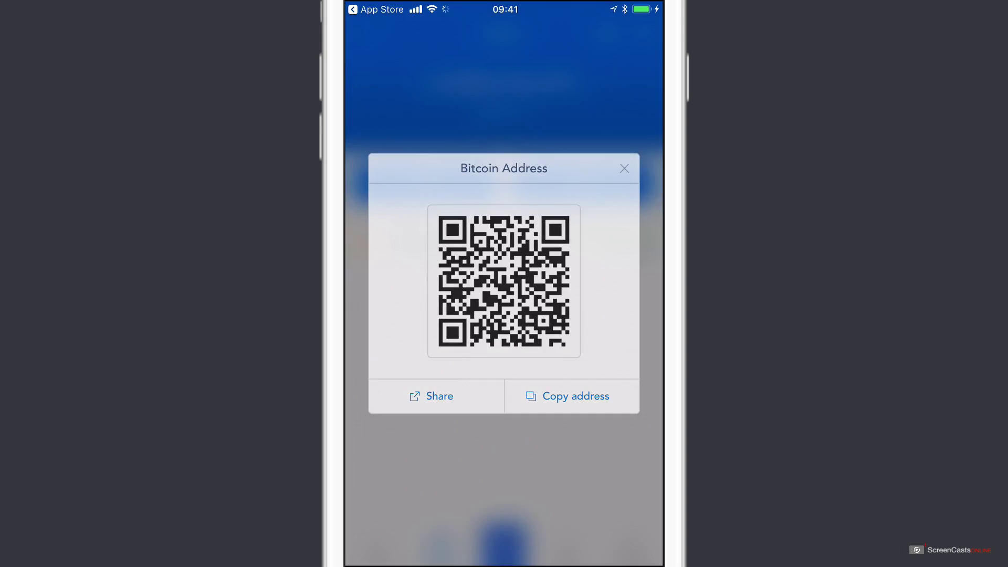
{"action": "left_click", "coordinate": [641, 33]}
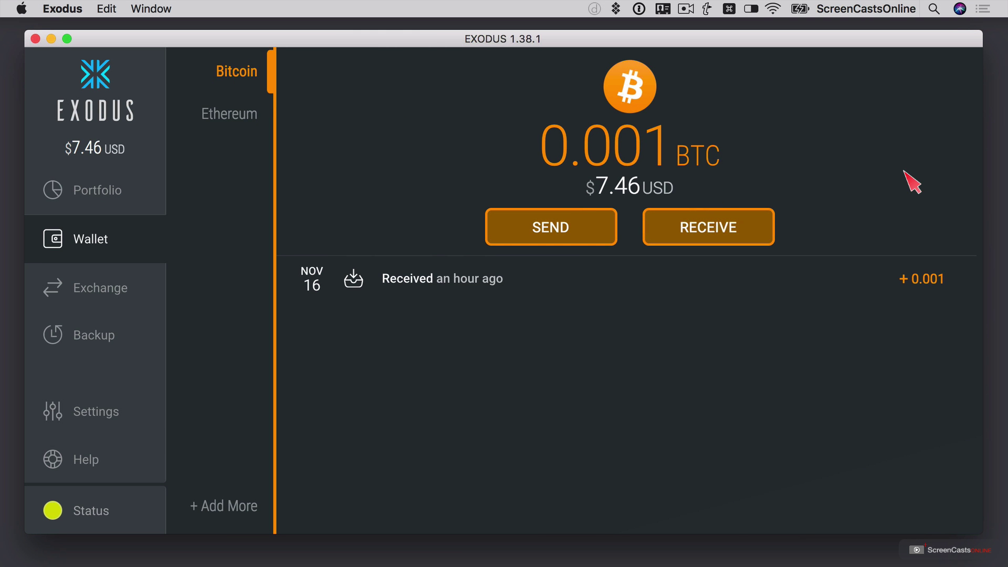
Show Exodus's Bitcoin receiving address and set a US$20 send to it by scanning its QR code.
{"action": "left_click", "coordinate": [718, 231]}
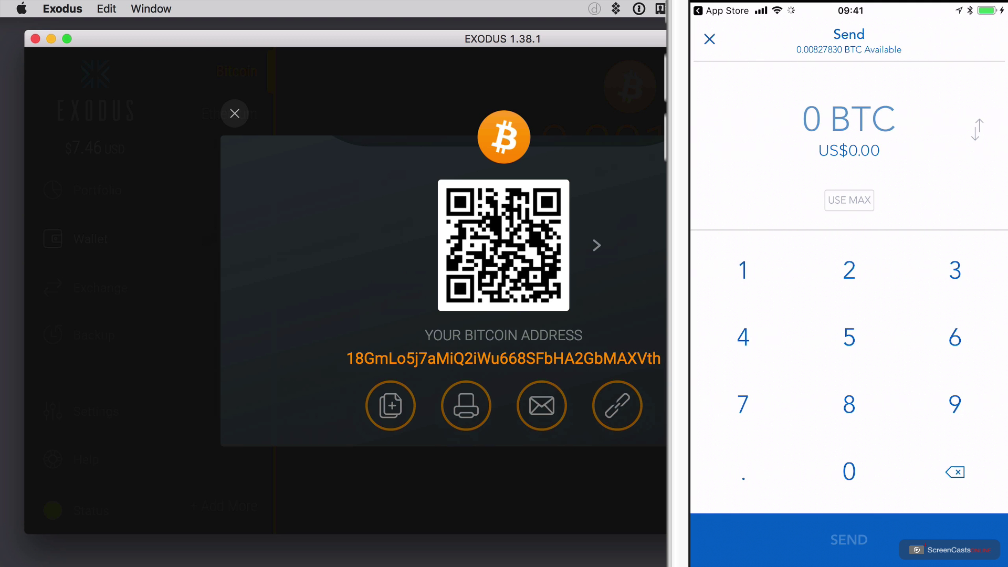
{"action": "left_click", "coordinate": [977, 130]}
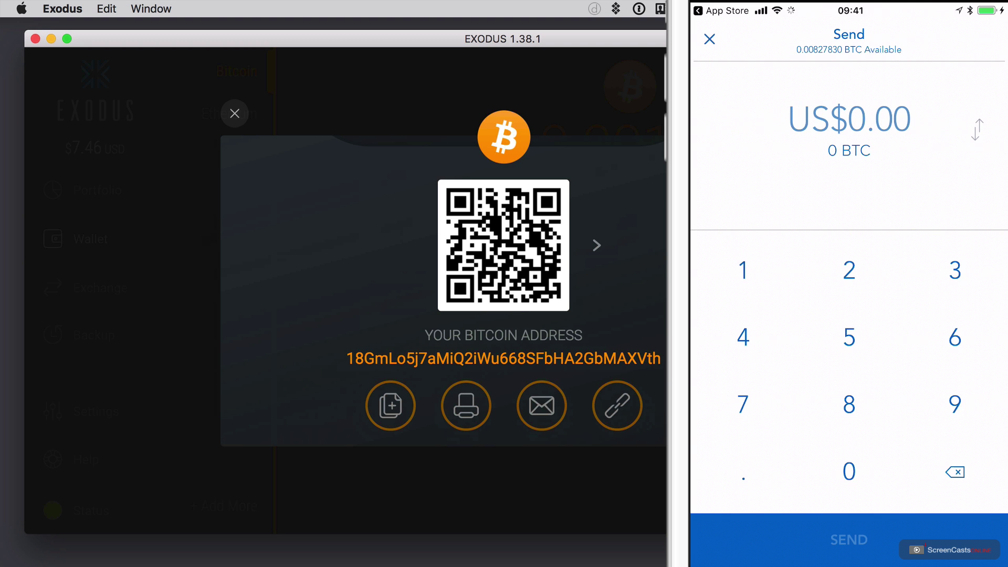
{"action": "left_click", "coordinate": [848, 271]}
{"action": "left_click", "coordinate": [849, 471]}
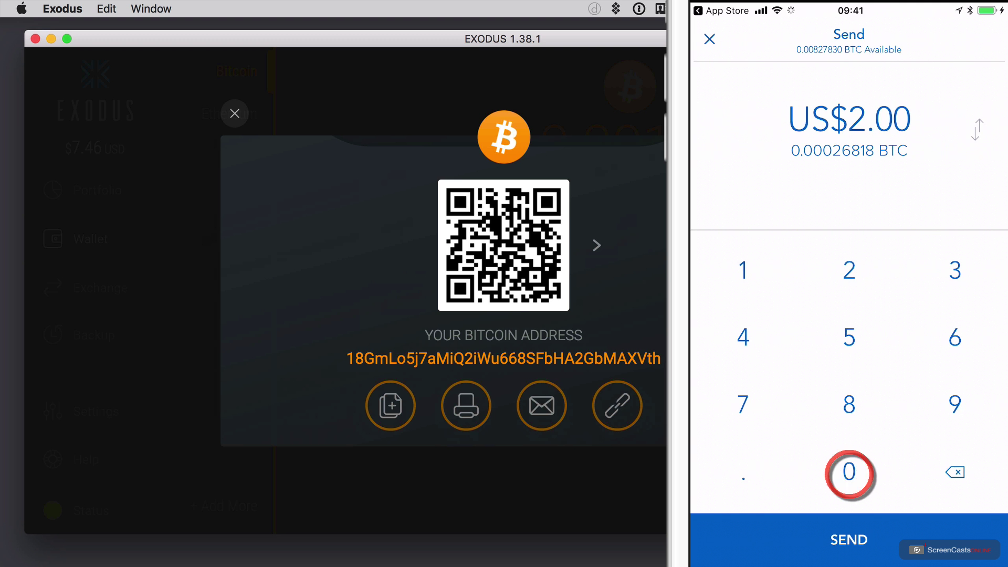
{"action": "left_click", "coordinate": [849, 540]}
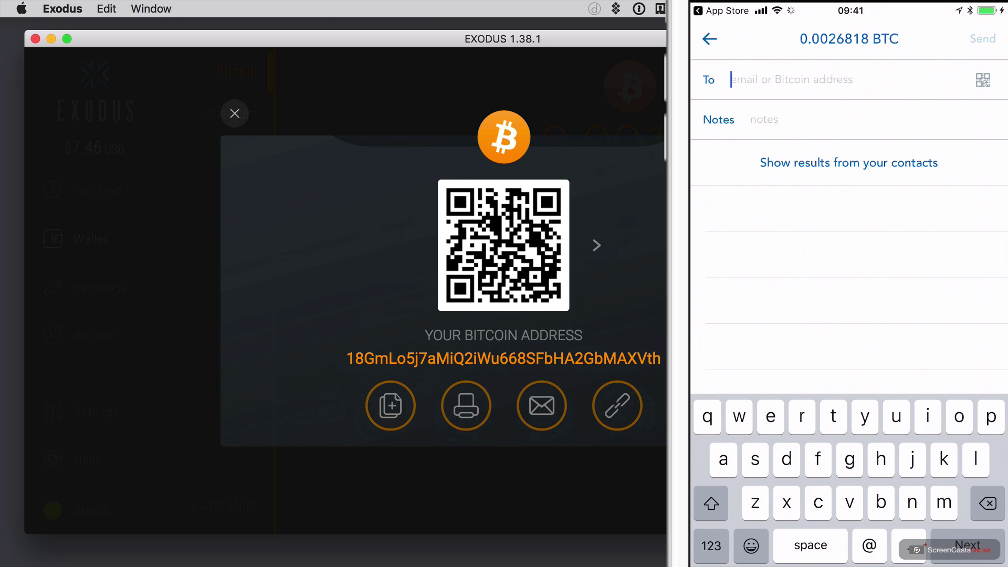
{"action": "left_click", "coordinate": [982, 80]}
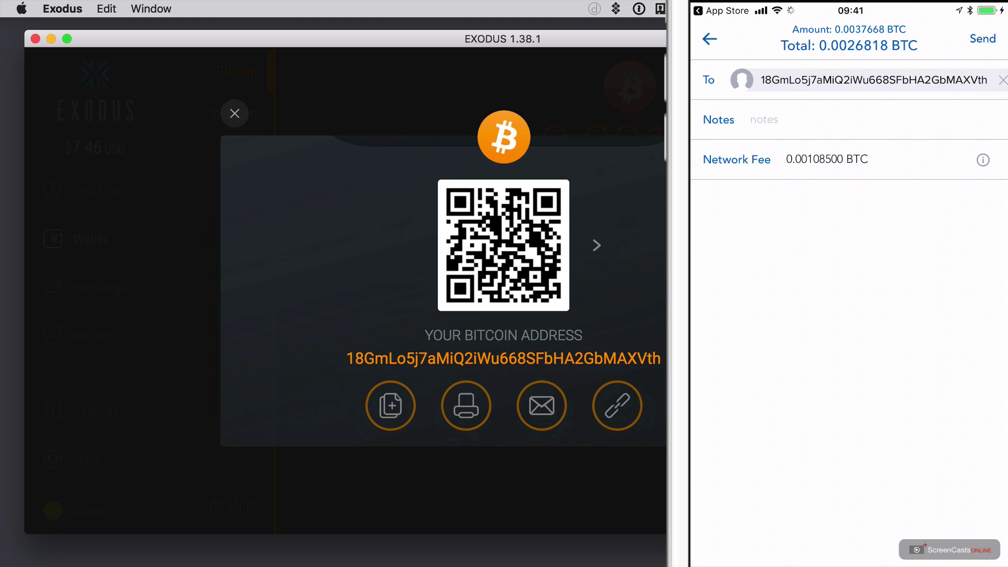
Send the Bitcoin to Exodus and confirm it pending, leaving 0.00451145 BTC in the BTC Wallet.
{"action": "left_click", "coordinate": [982, 38]}
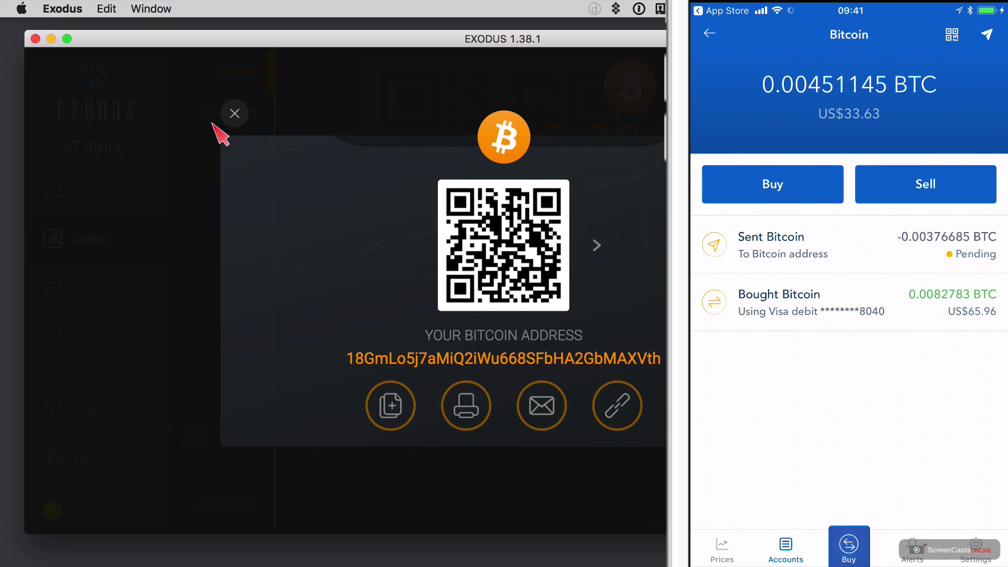
{"action": "left_click", "coordinate": [235, 114]}
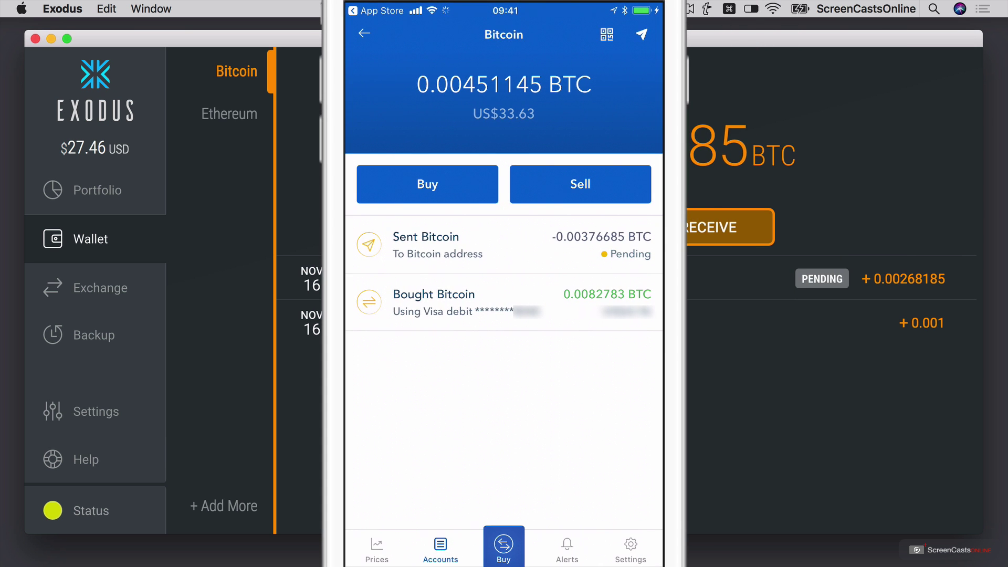
{"action": "left_click", "coordinate": [441, 551]}
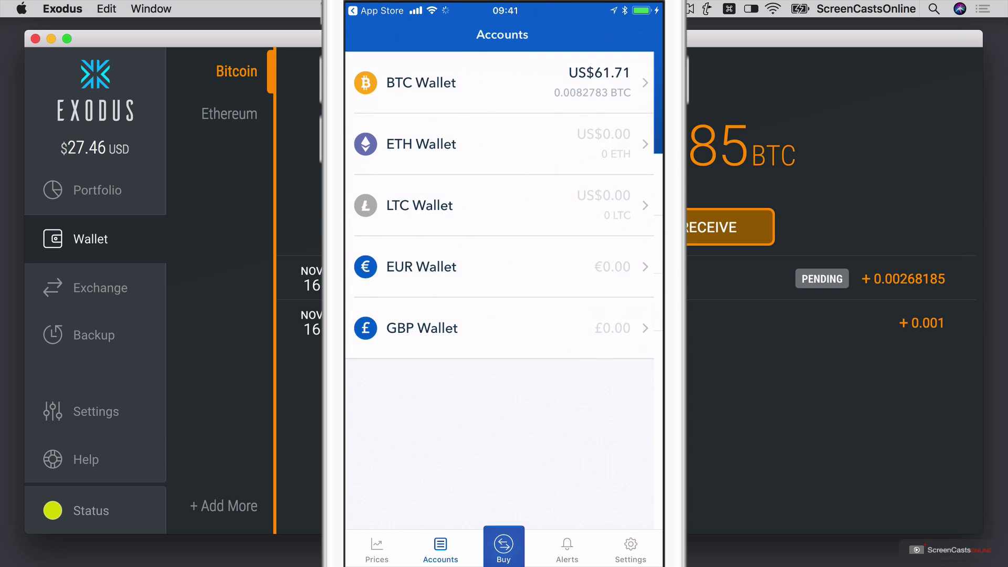
{"action": "left_click", "coordinate": [502, 83]}
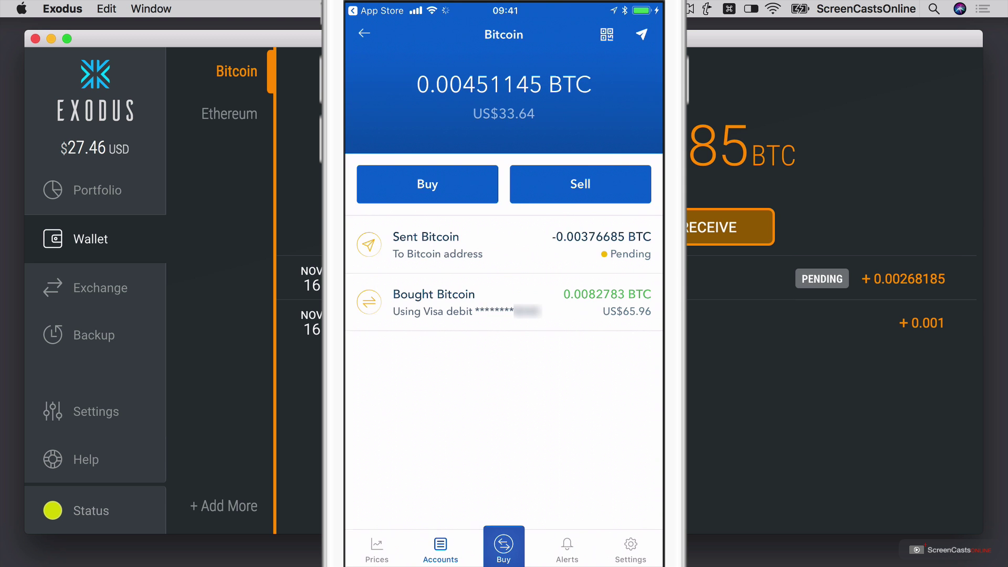
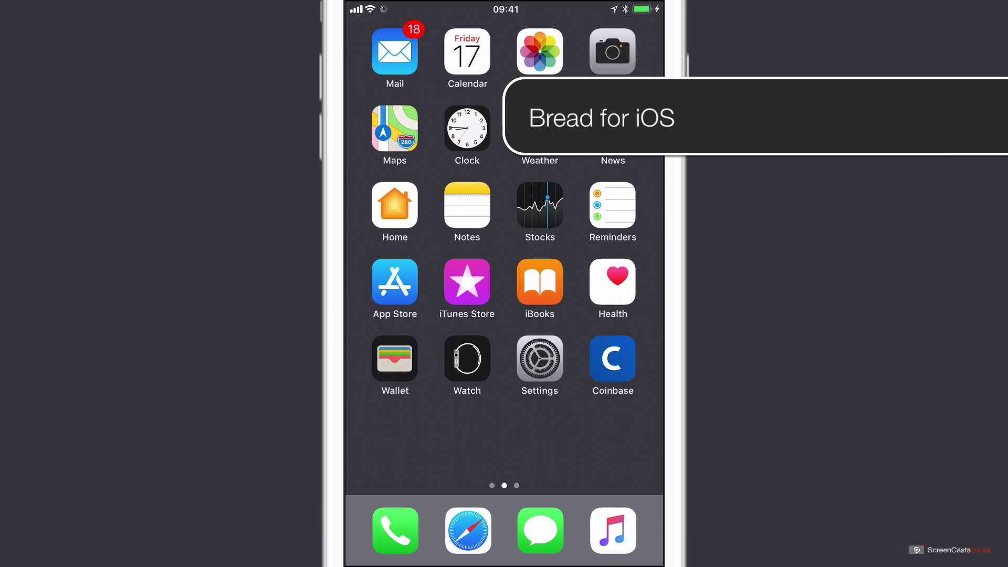
Install Bread – bitcoin wallet from the App Store, found by searching 'breadwallet'.
{"action": "left_click", "coordinate": [396, 282]}
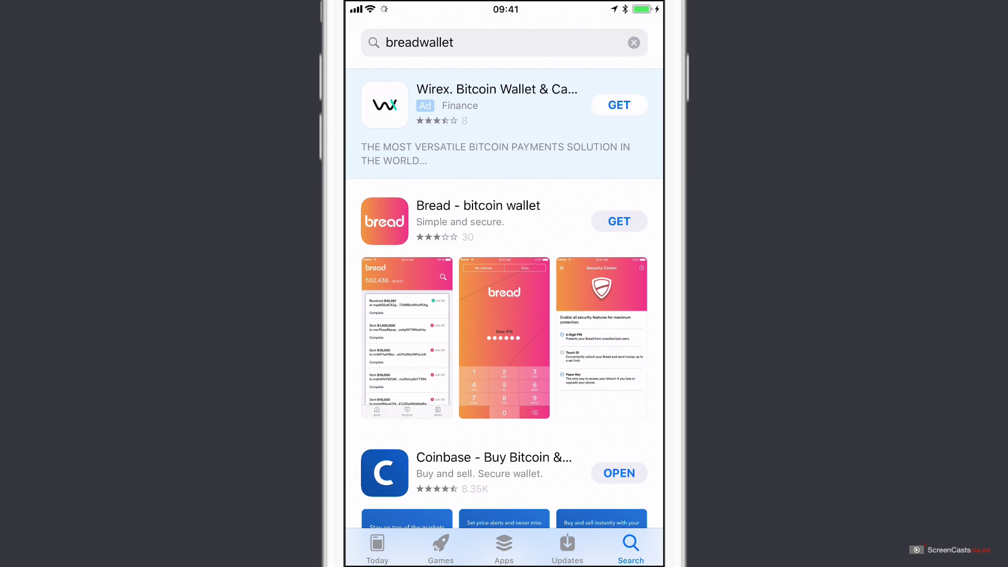
{"action": "left_click", "coordinate": [619, 221]}
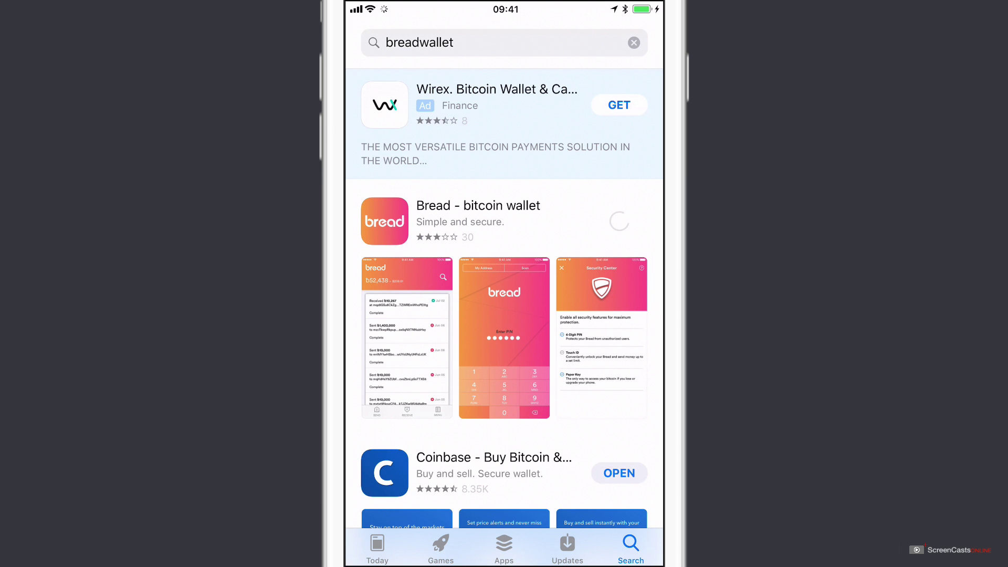
{"action": "left_click", "coordinate": [620, 221]}
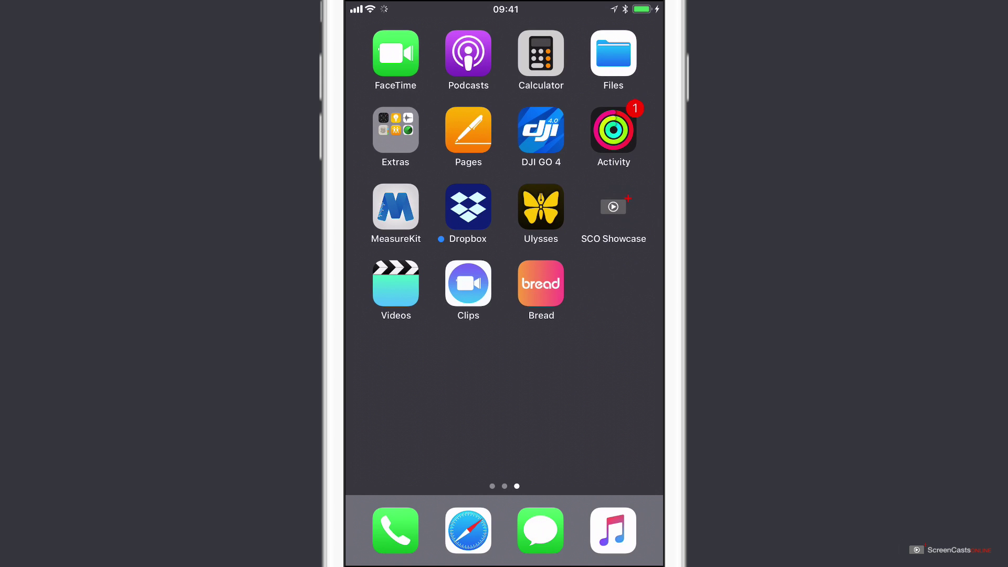
Launch Bread, choose Create New Wallet and start entering a new PIN.
{"action": "left_click", "coordinate": [541, 284]}
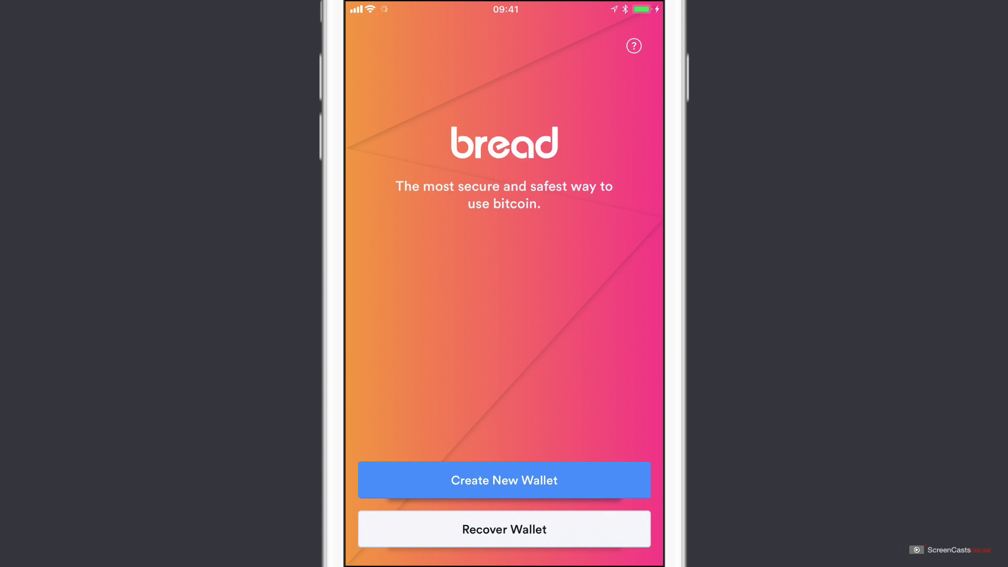
{"action": "left_click", "coordinate": [504, 480]}
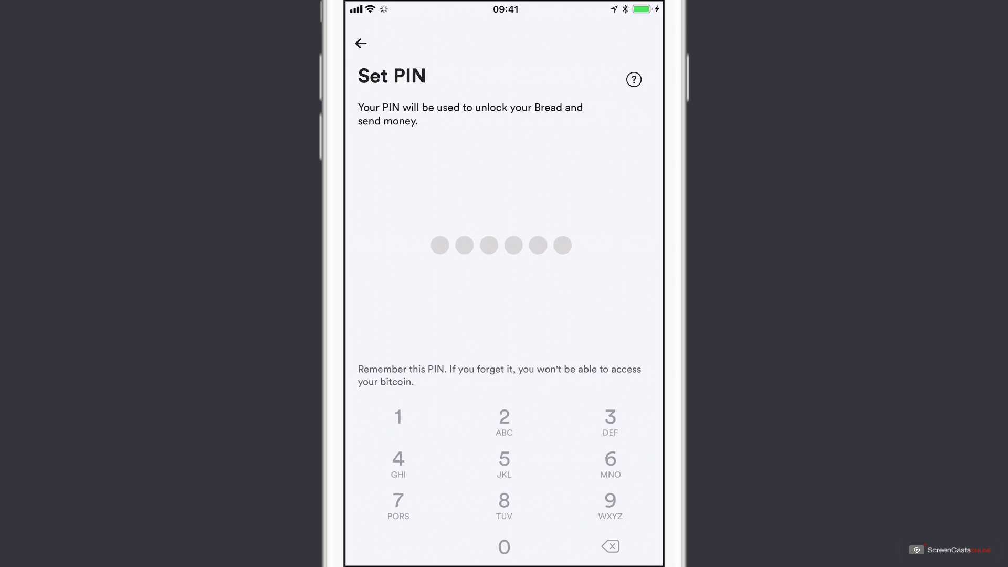
{"action": "left_click", "coordinate": [398, 420]}
{"action": "left_click", "coordinate": [399, 420]}
{"action": "left_click", "coordinate": [611, 420]}
{"action": "left_click", "coordinate": [398, 462]}
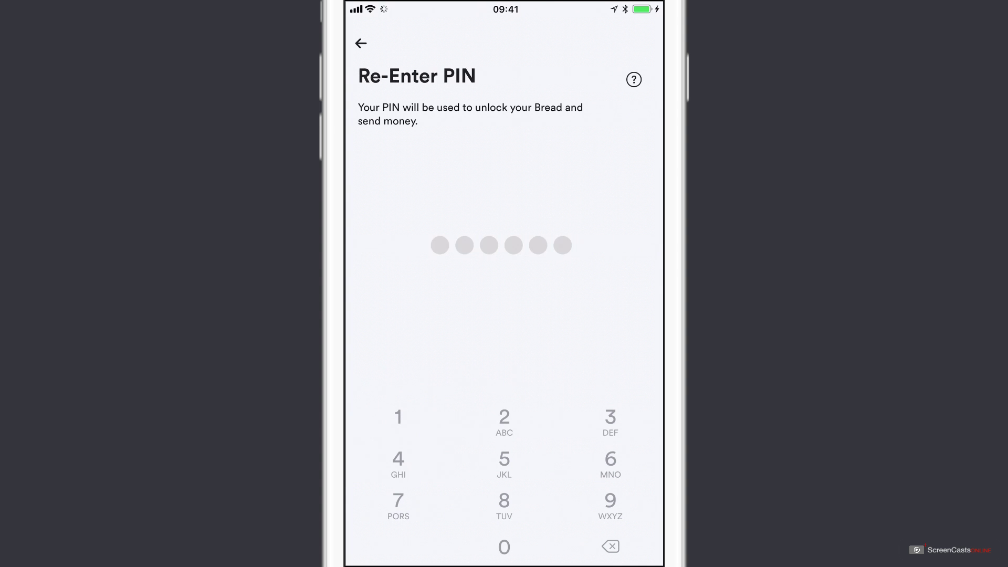
Re-enter the six-digit PIN to confirm it.
{"action": "left_click", "coordinate": [398, 420]}
{"action": "left_click", "coordinate": [504, 421]}
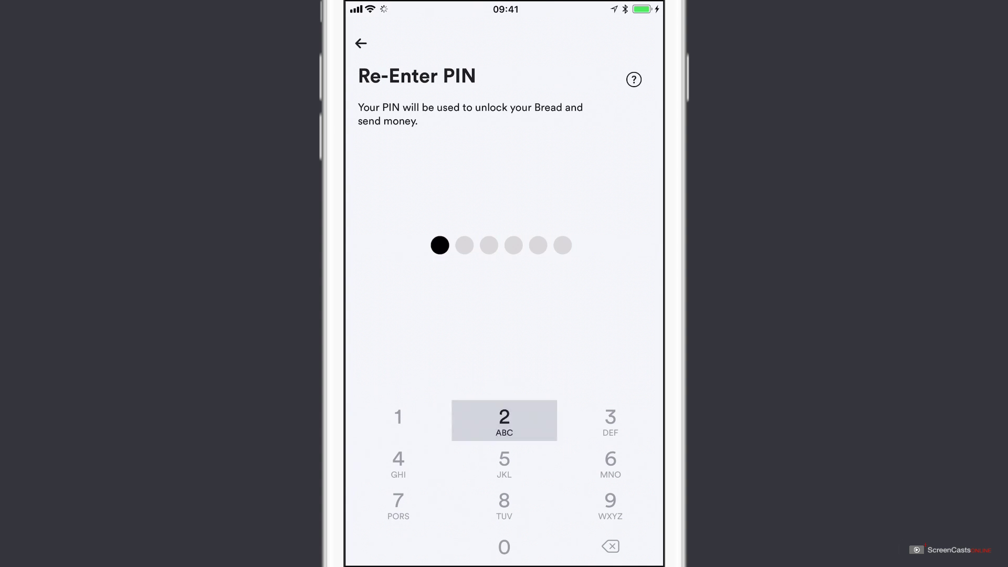
{"action": "left_click", "coordinate": [610, 421]}
{"action": "left_click", "coordinate": [399, 463]}
{"action": "left_click", "coordinate": [504, 464]}
{"action": "left_click", "coordinate": [610, 463]}
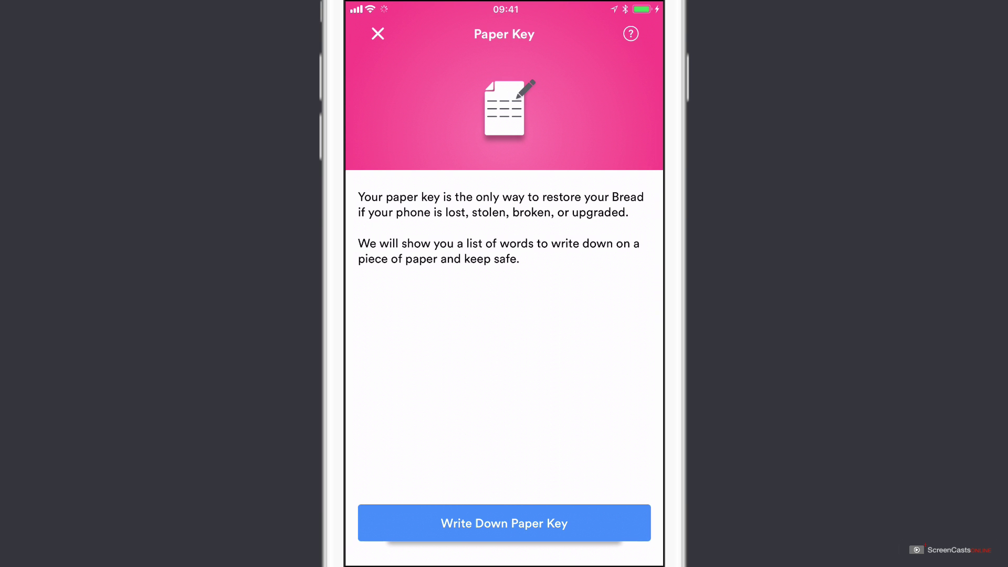
Show the 12-word paper key and step through the words to write them down.
{"action": "left_click", "coordinate": [507, 522]}
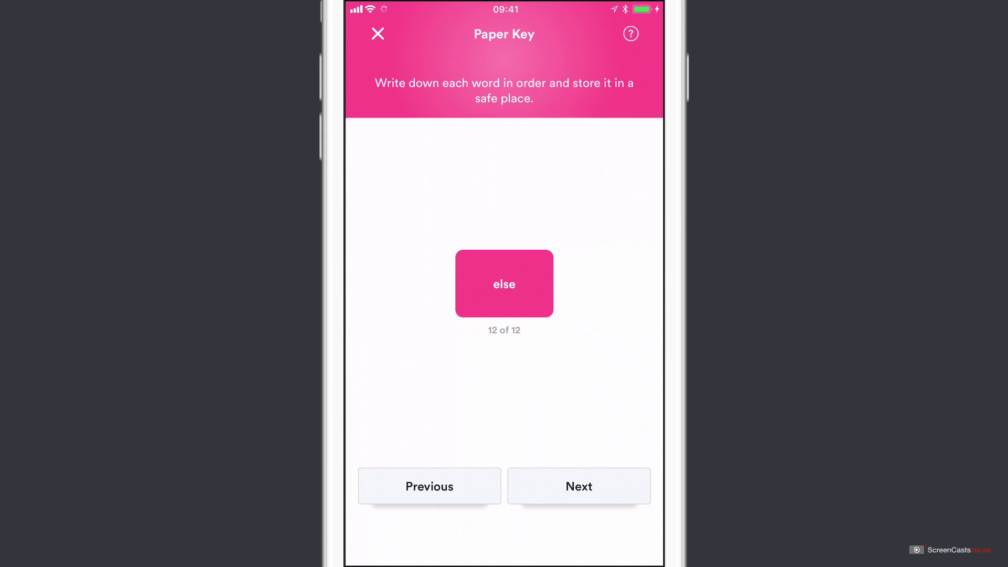
{"action": "left_click", "coordinate": [578, 484]}
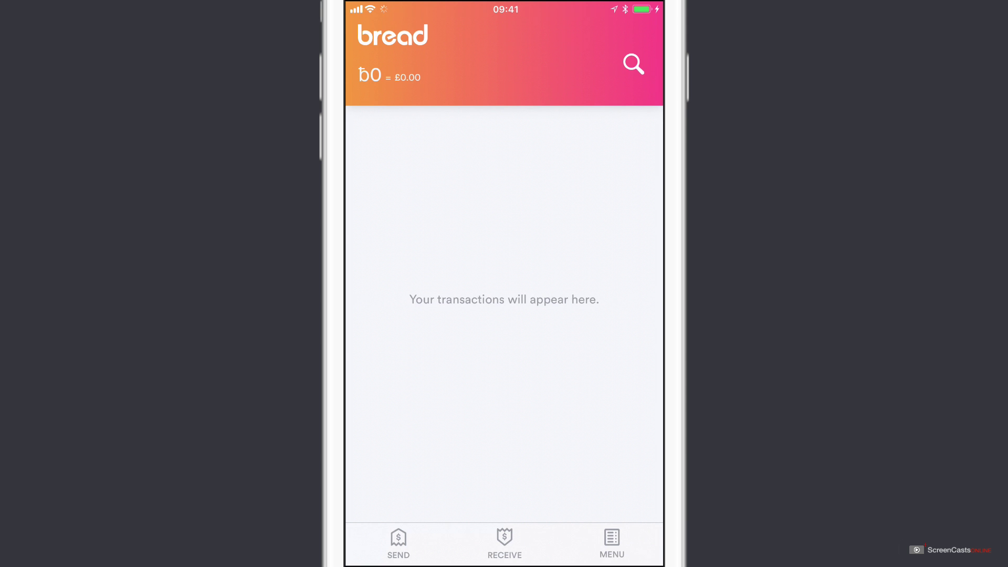
Show the wallet's receiving address and QR code and share it by Email.
{"action": "left_click", "coordinate": [504, 541]}
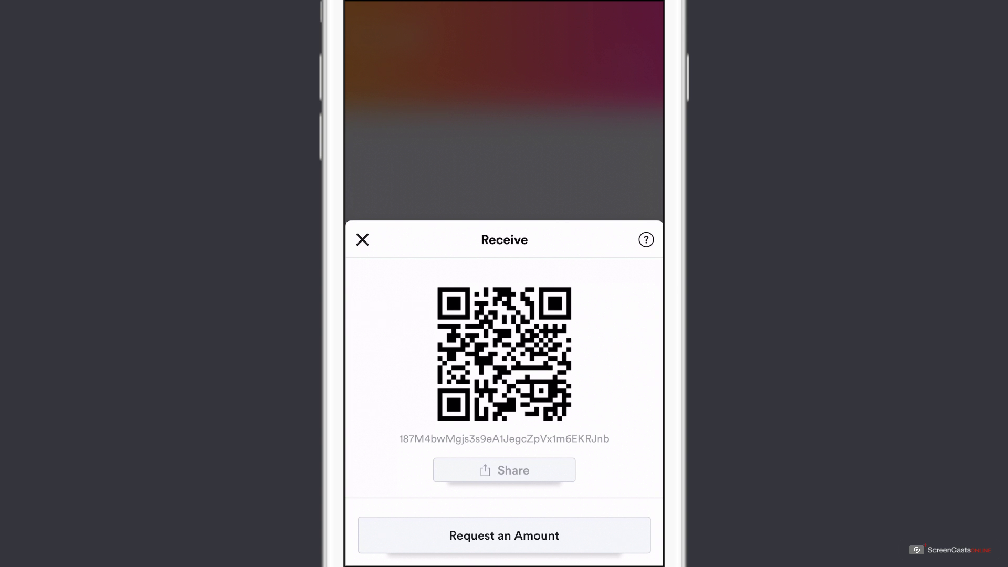
{"action": "left_click", "coordinate": [509, 471]}
{"action": "left_click", "coordinate": [428, 468]}
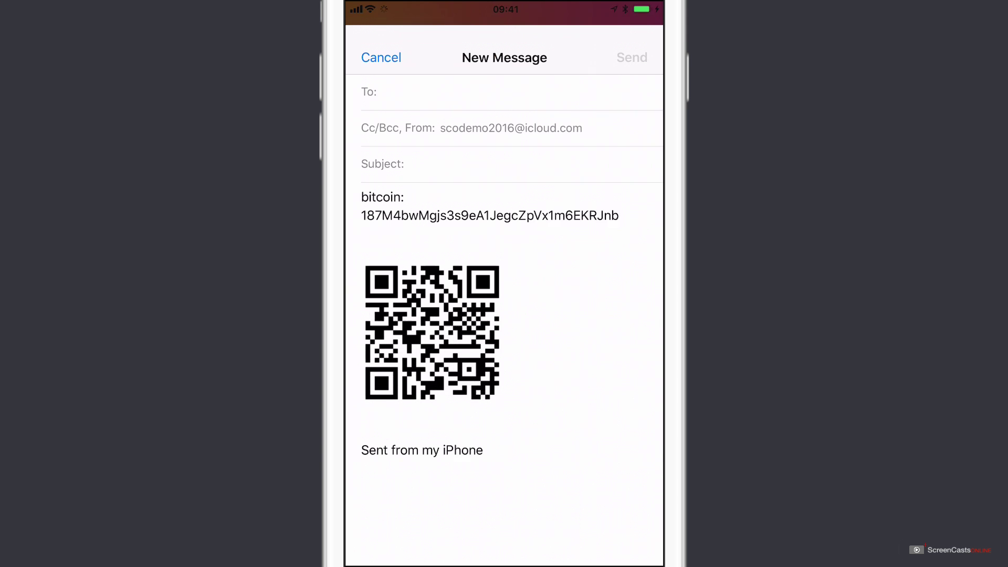
Address the email to your own contact and send it with an empty subject.
{"action": "left_click", "coordinate": [385, 70]}
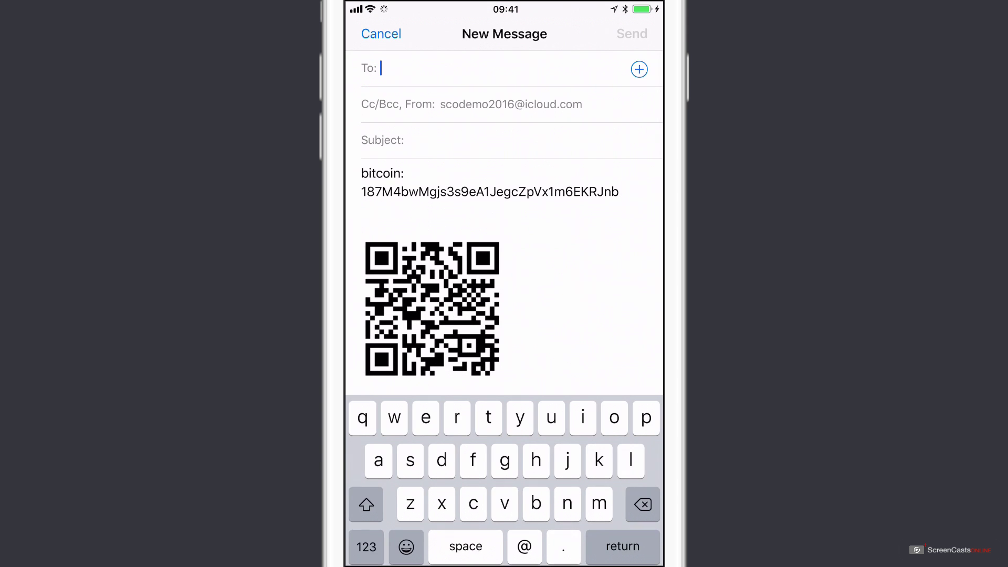
{"action": "type", "text": "sco"}
{"action": "left_click", "coordinate": [435, 148]}
{"action": "left_click", "coordinate": [632, 34]}
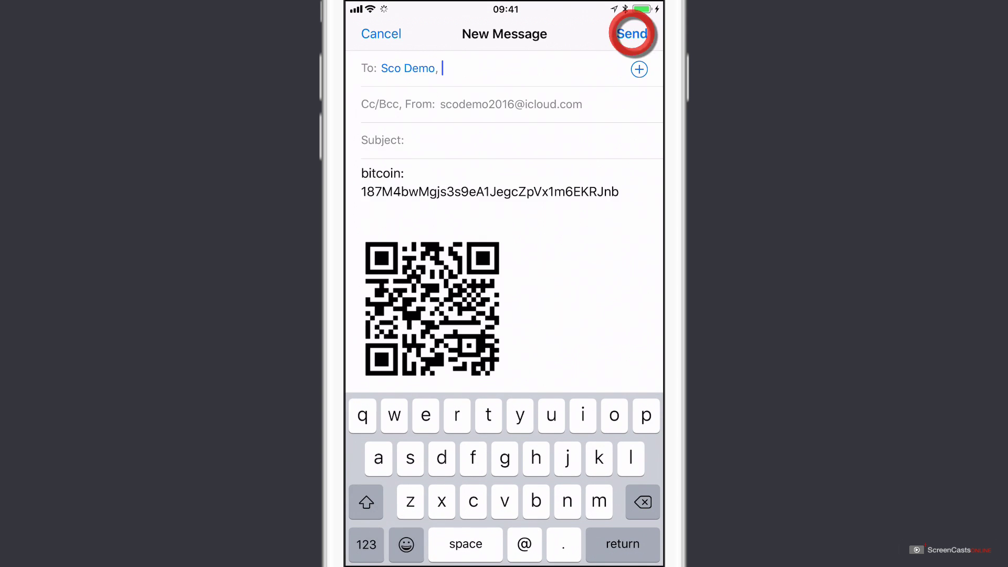
{"action": "left_click", "coordinate": [556, 321]}
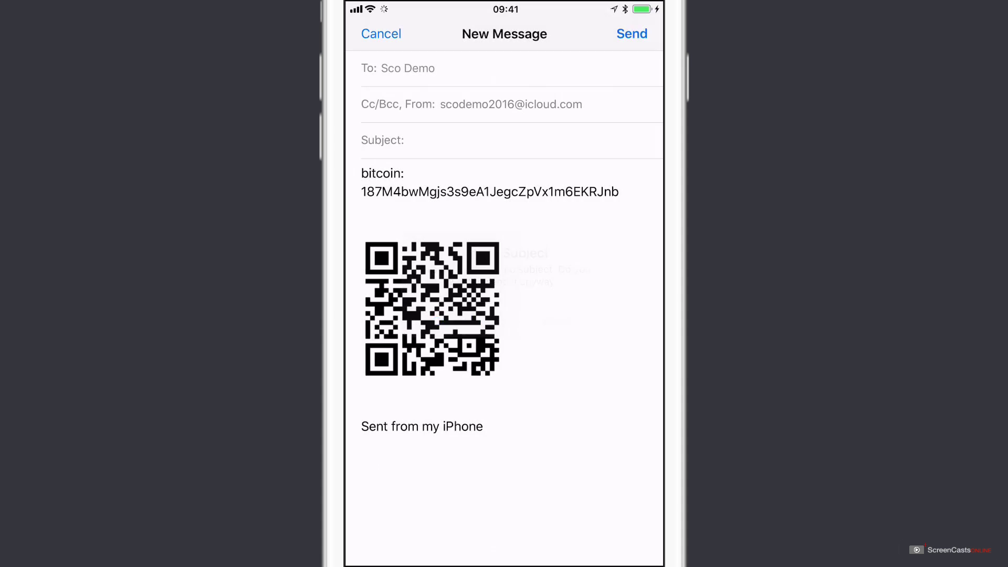
{"action": "left_click", "coordinate": [363, 184]}
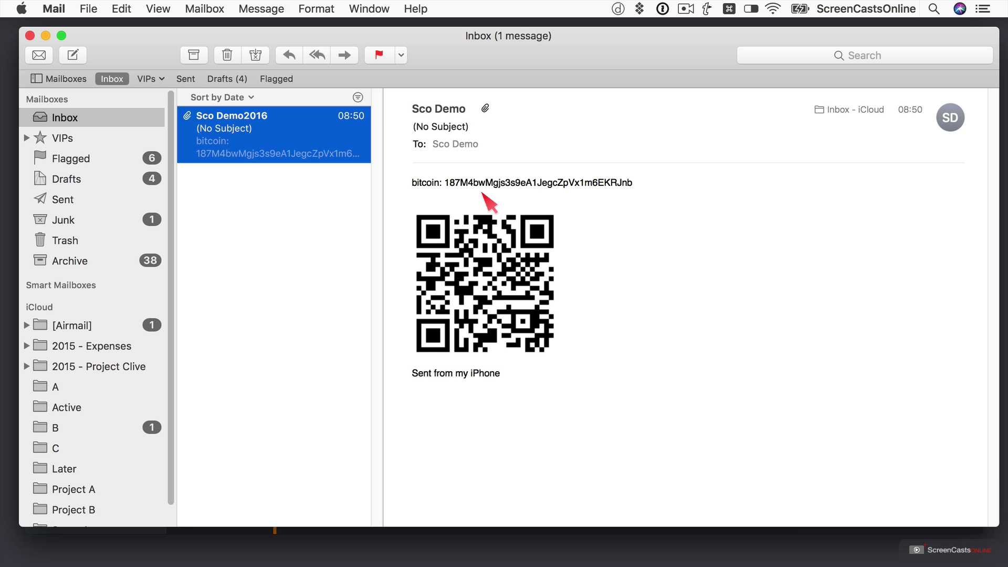
Select the Bread bitcoin address in the received Mail message.
{"action": "left_click_drag", "start_coordinate": [448, 186], "coordinate": [640, 185]}
{"action": "key", "text": "super+c"}
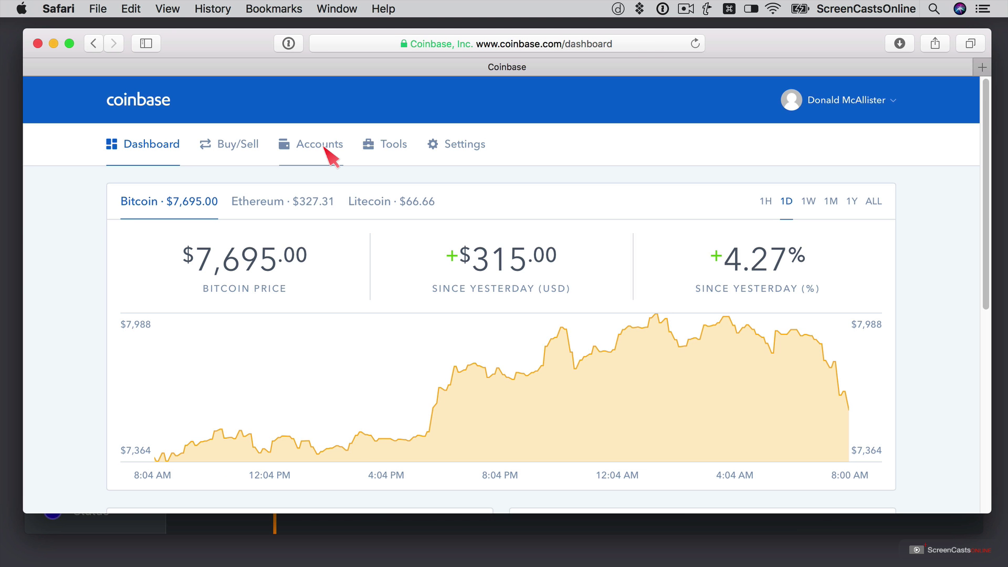
Start a send from the Coinbase BTC Wallet with the pasted Bread address as recipient.
{"action": "left_click", "coordinate": [324, 148]}
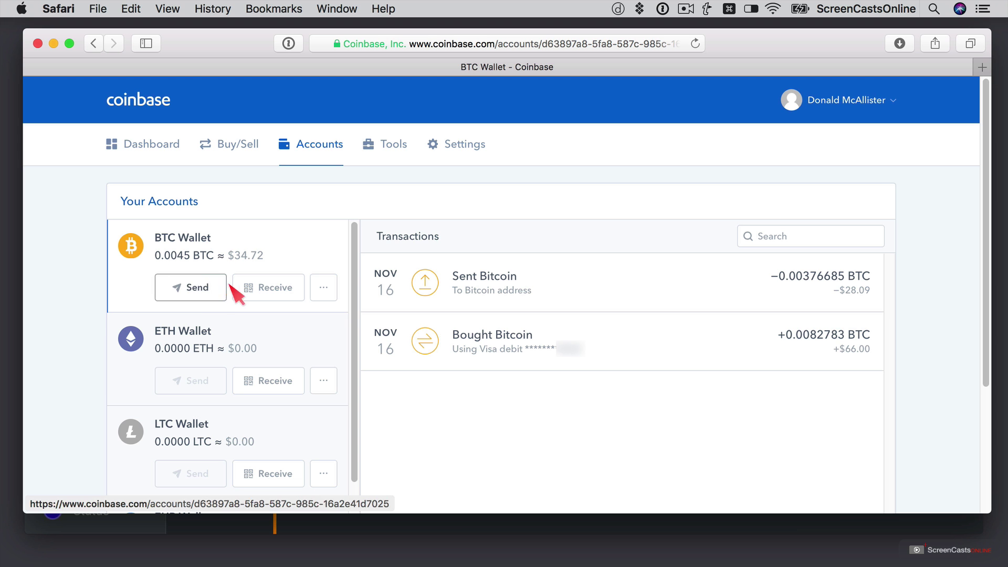
{"action": "left_click", "coordinate": [188, 289]}
{"action": "left_click", "coordinate": [400, 317]}
{"action": "key", "text": "super+v"}
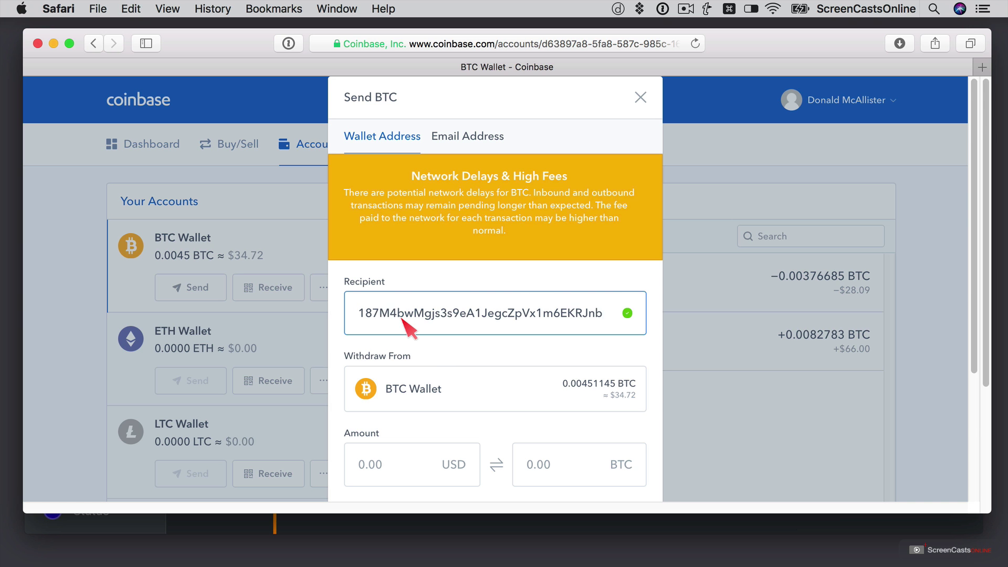
{"action": "scroll", "coordinate": [474, 399], "scroll_direction": "down", "scroll_amount": 3}
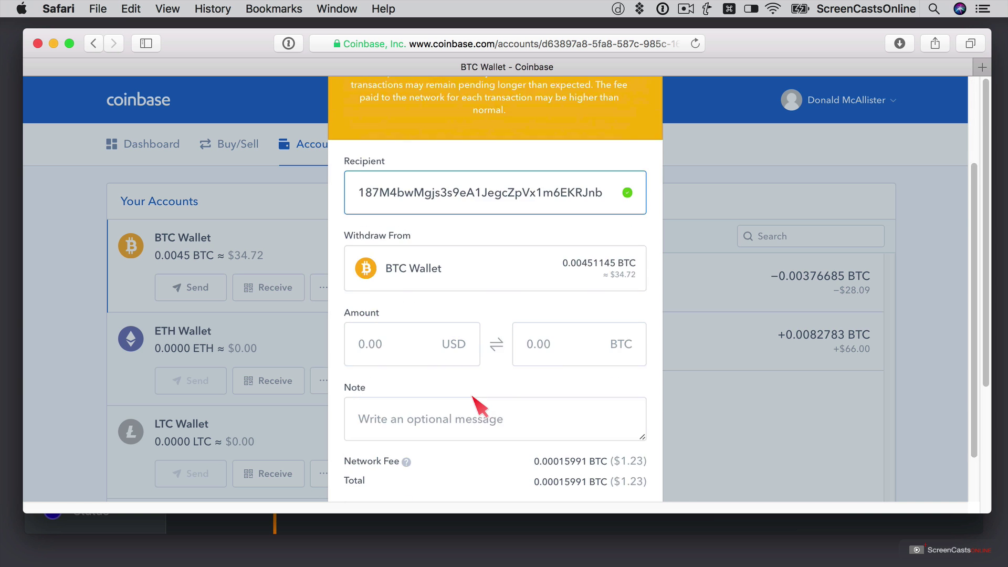
{"action": "scroll", "coordinate": [473, 397], "scroll_direction": "down", "scroll_amount": 2}
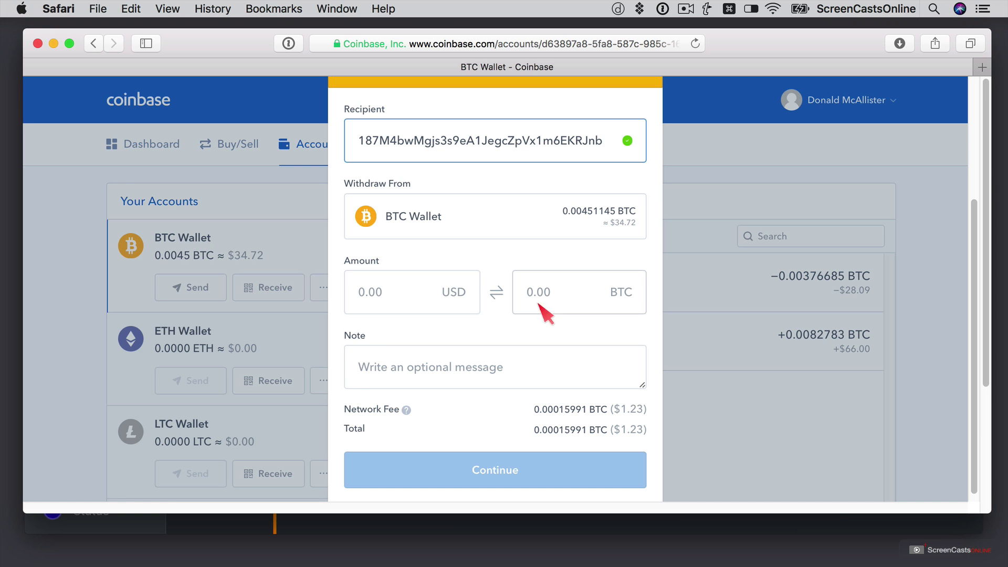
Set the BTC amount to Send Max and add the note 'Transfer to Bread on iOS'.
{"action": "left_click", "coordinate": [623, 298]}
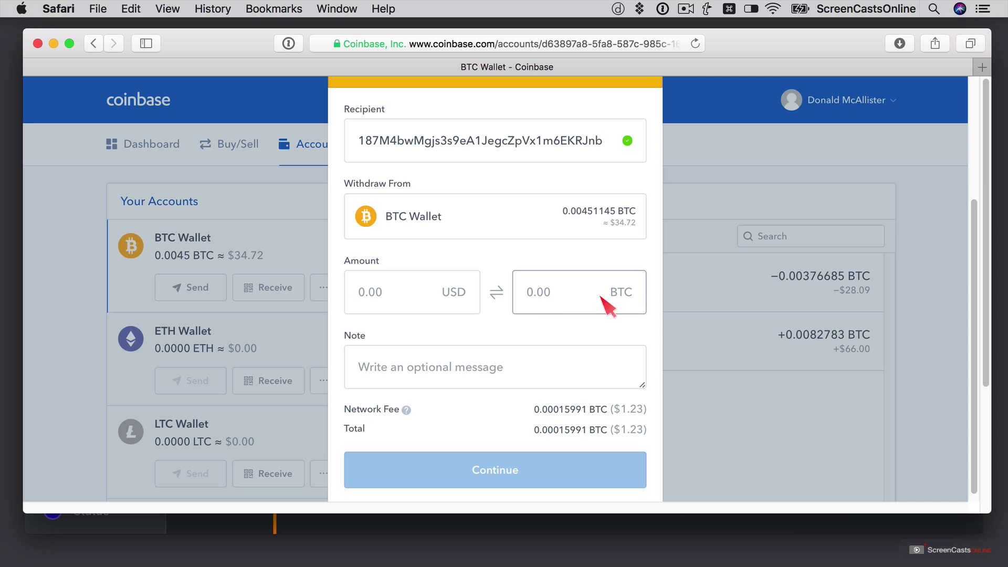
{"action": "left_click", "coordinate": [546, 294]}
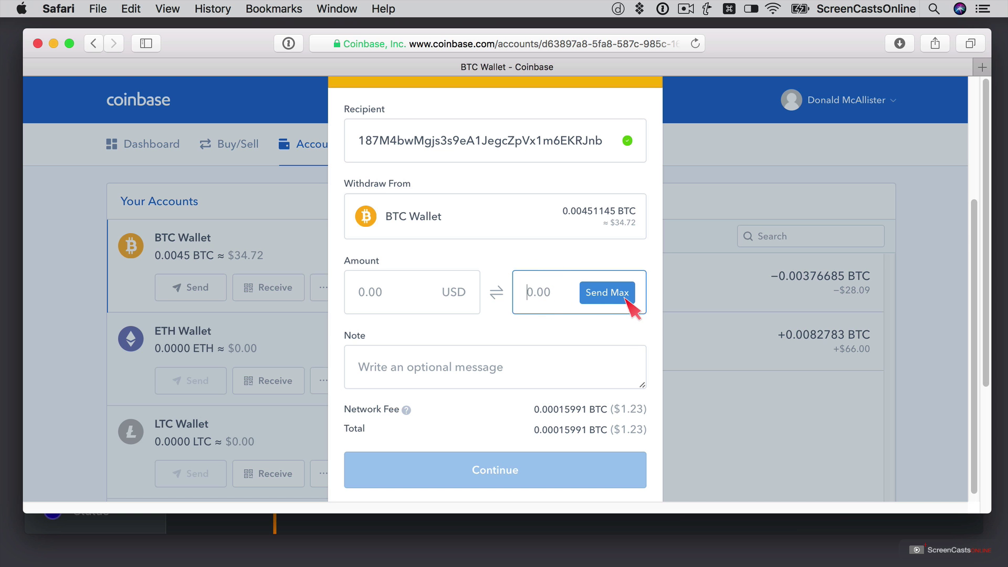
{"action": "left_click", "coordinate": [609, 294]}
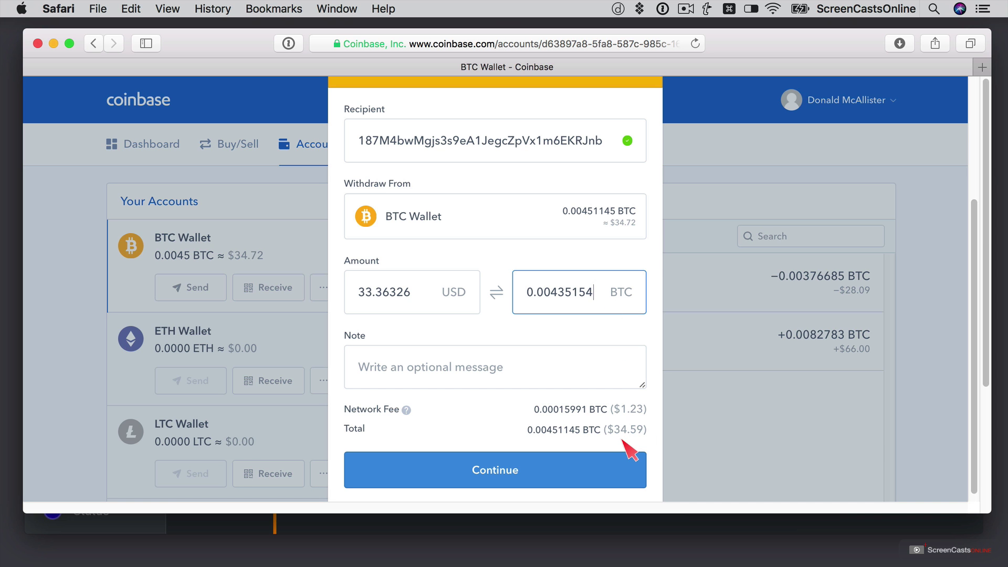
{"action": "left_click", "coordinate": [498, 368]}
{"action": "type", "text": "Transfer to Bread on iOS"}
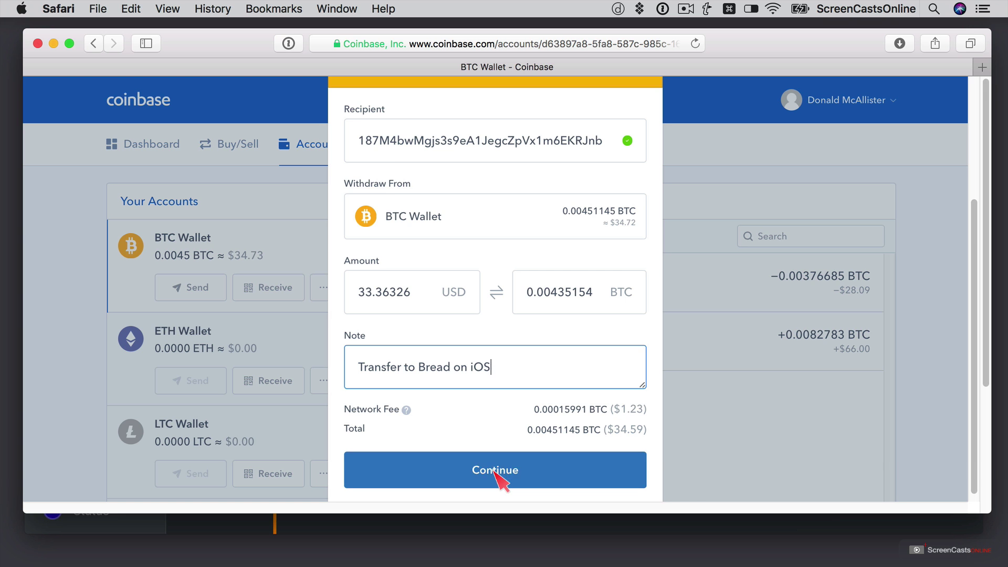
Review the transfer, enter the SMS verification code, and confirm the send.
{"action": "left_click", "coordinate": [495, 470]}
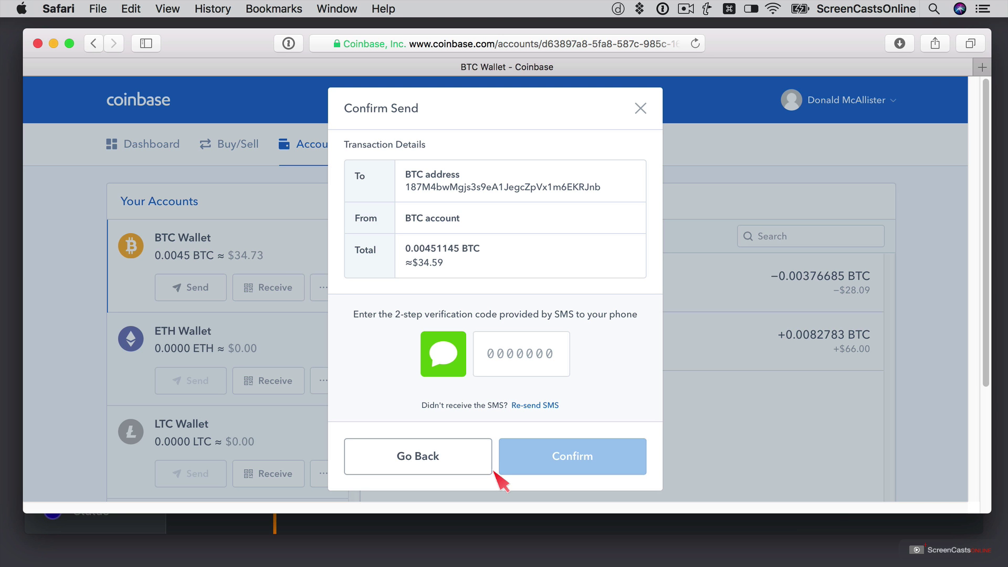
{"action": "key", "text": "shift+Tab"}
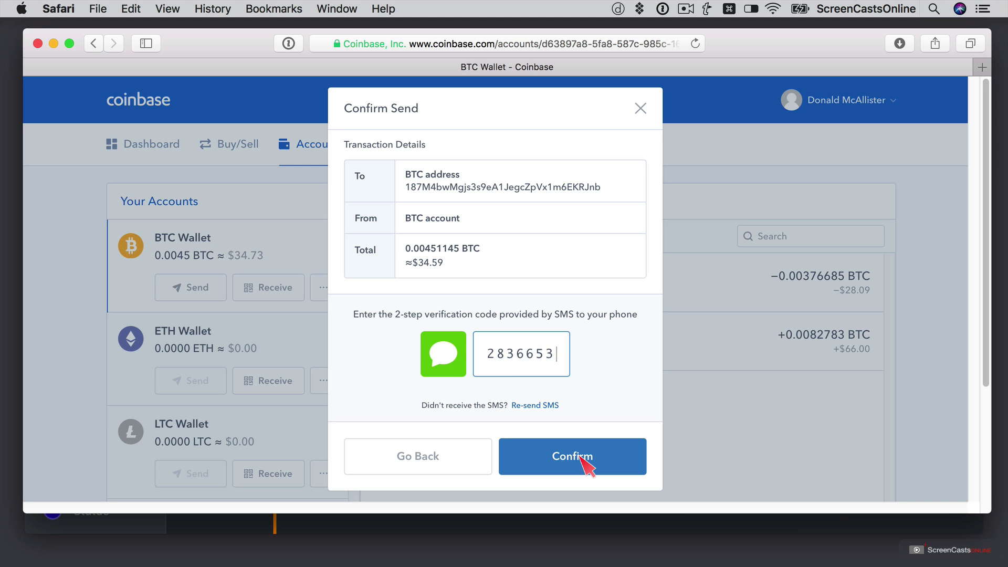
{"action": "left_click", "coordinate": [578, 456]}
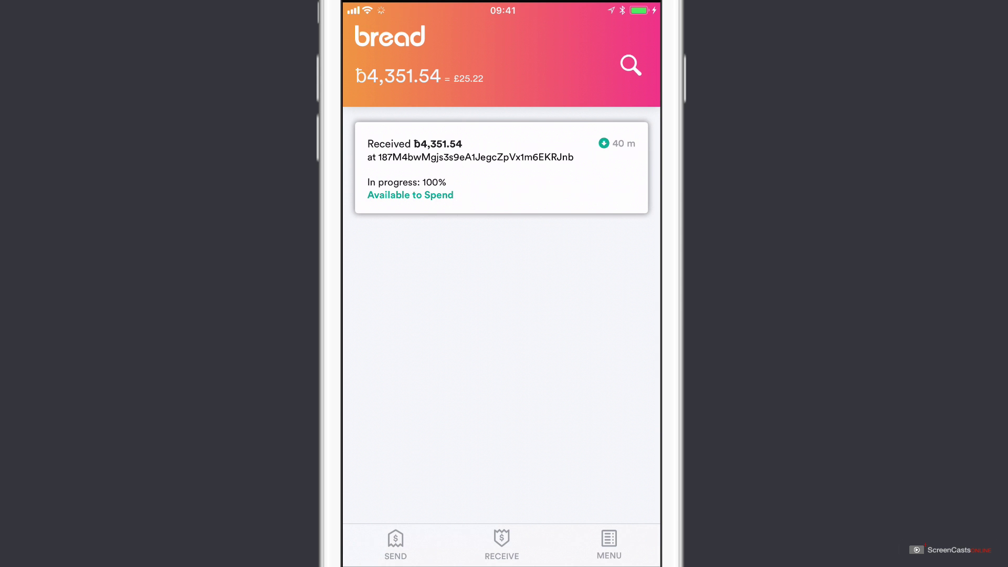
{"action": "left_click", "coordinate": [506, 163]}
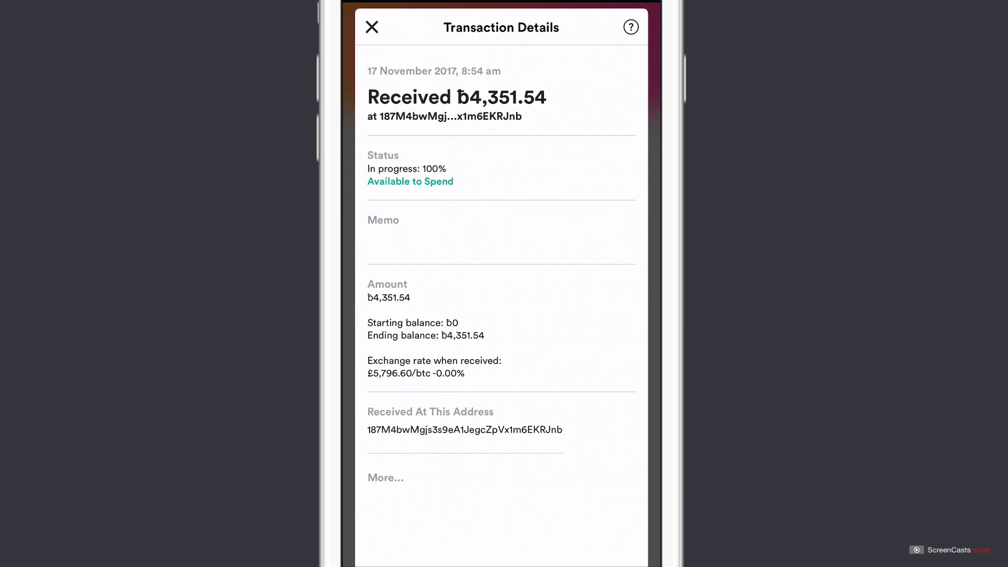
{"action": "left_click", "coordinate": [372, 27]}
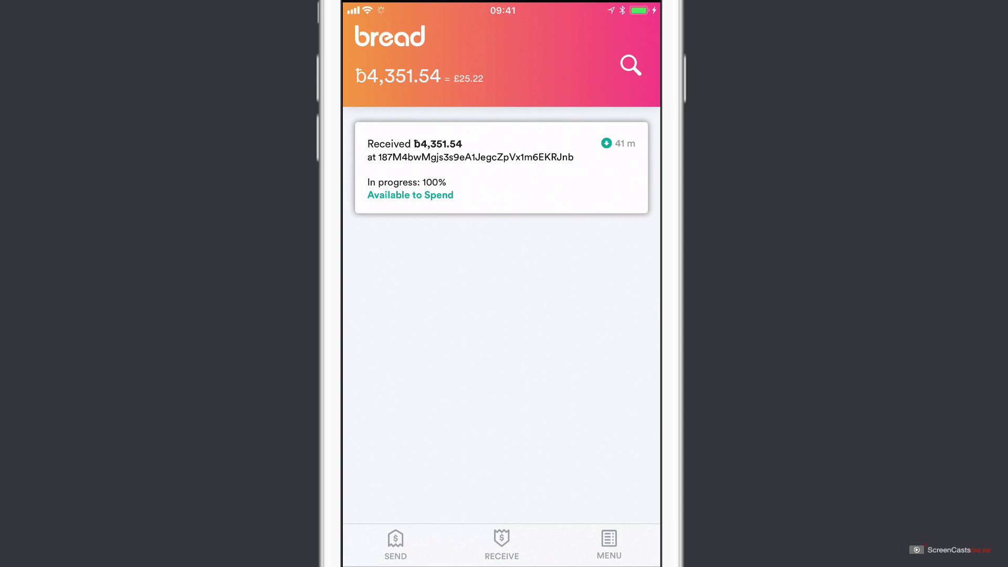
Glance at Bread's Send form and Receive sheet, closing each.
{"action": "left_click", "coordinate": [395, 543]}
{"action": "left_click", "coordinate": [359, 309]}
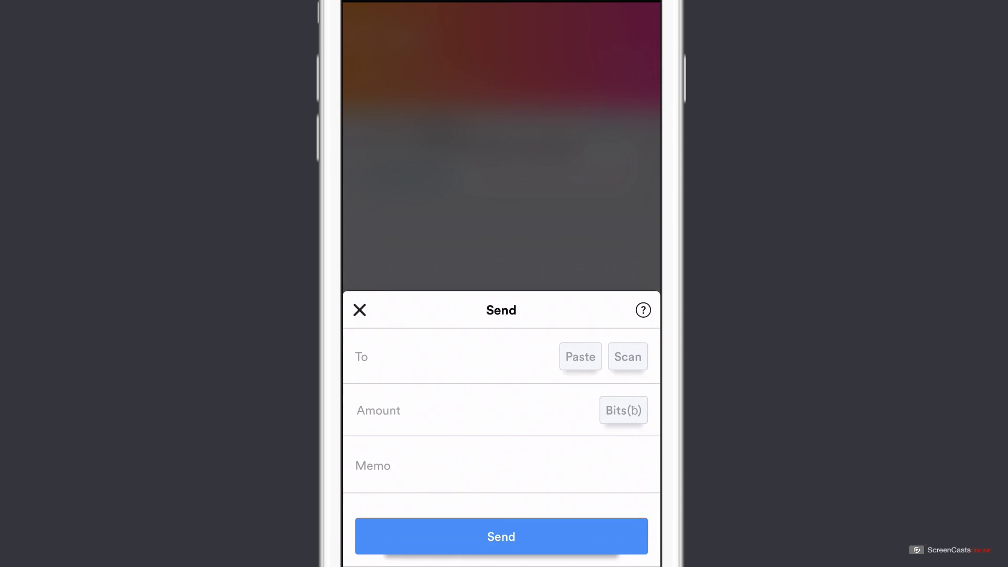
{"action": "left_click", "coordinate": [501, 543]}
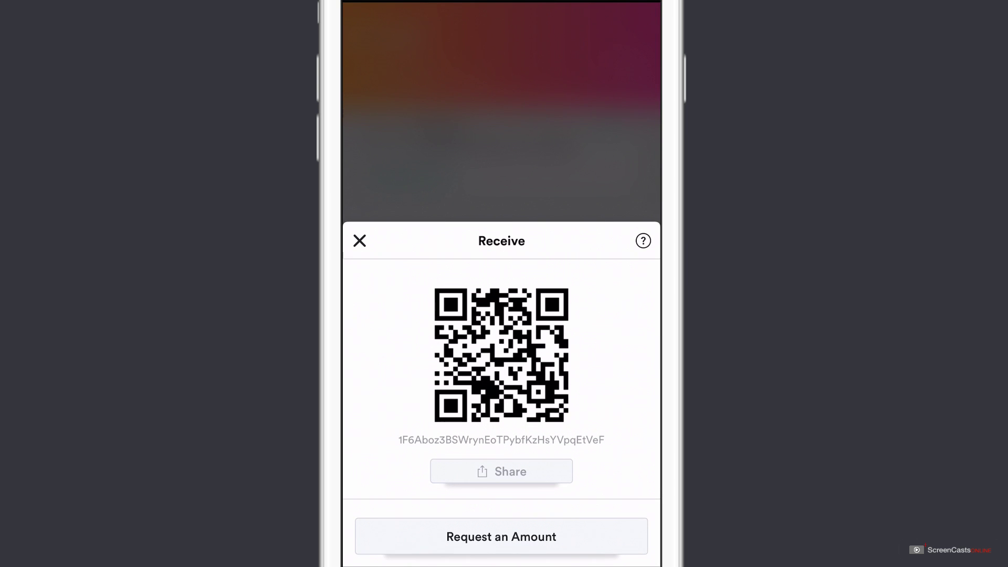
{"action": "left_click", "coordinate": [360, 241]}
In Settings, set the display currency to USD and the bitcoin display unit to BTC.
{"action": "left_click", "coordinate": [614, 543]}
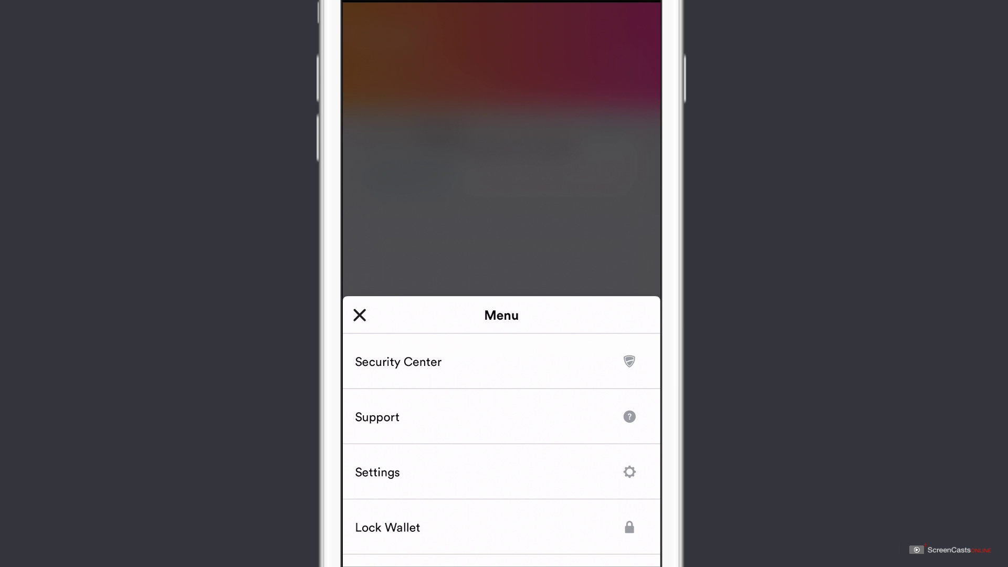
{"action": "left_click", "coordinate": [506, 471]}
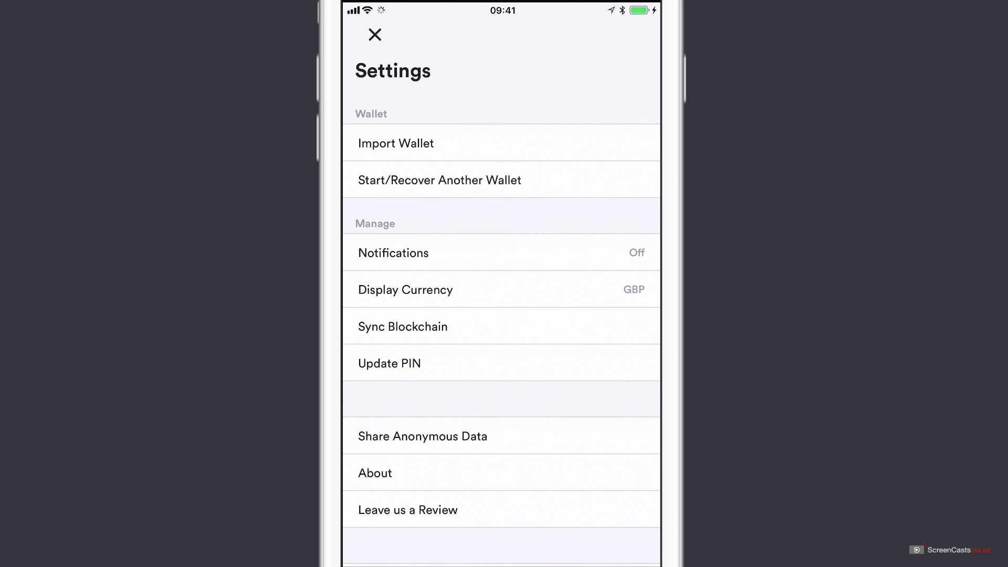
{"action": "left_click", "coordinate": [500, 288]}
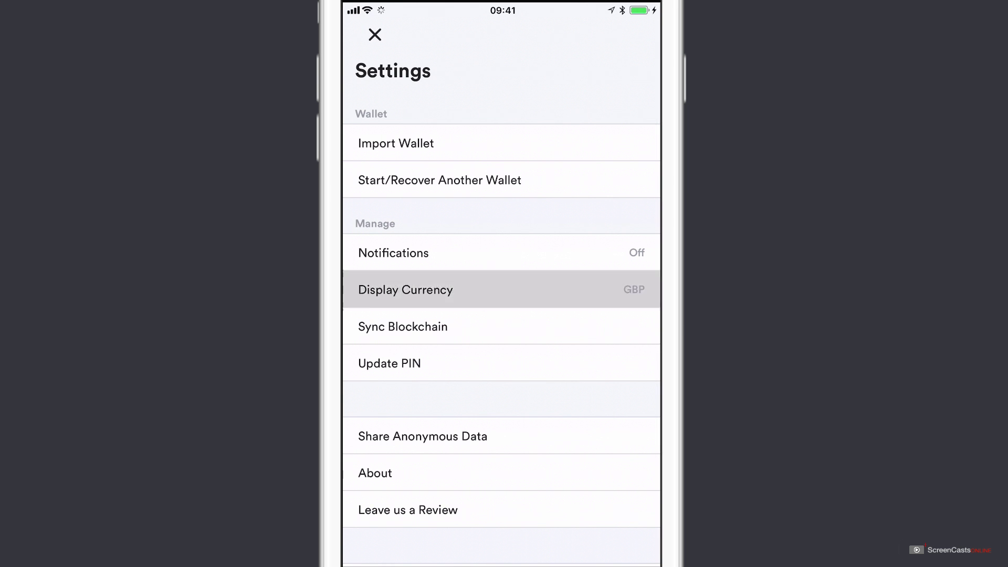
{"action": "left_click", "coordinate": [506, 169]}
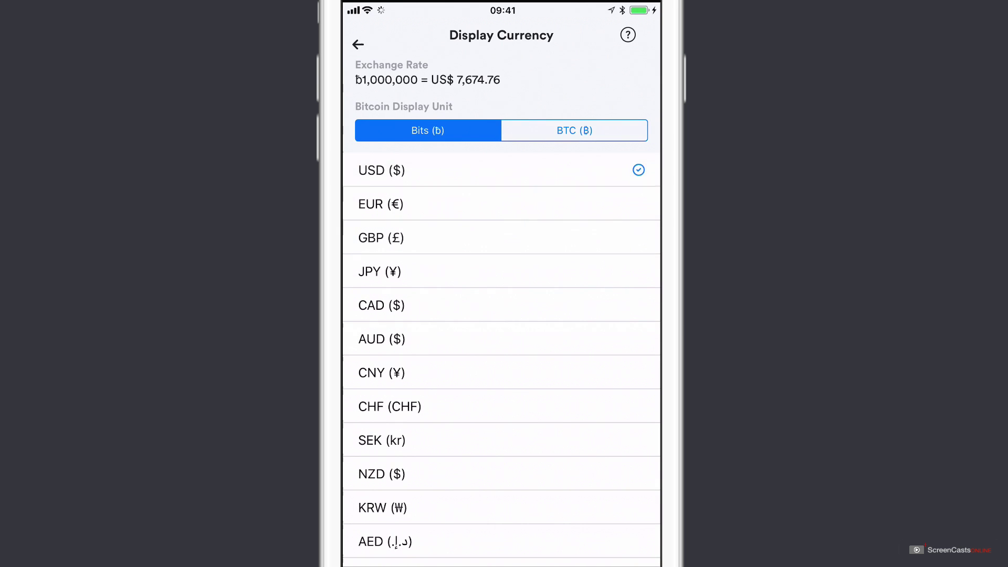
{"action": "left_click", "coordinate": [575, 130]}
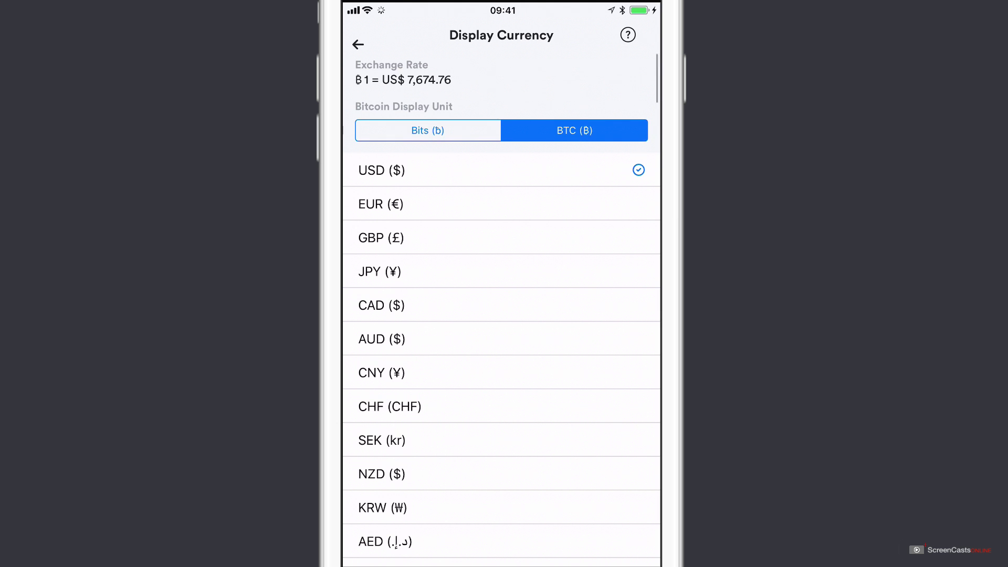
{"action": "scroll", "coordinate": [501, 357], "scroll_direction": "down", "scroll_amount": 10}
{"action": "left_click", "coordinate": [359, 42]}
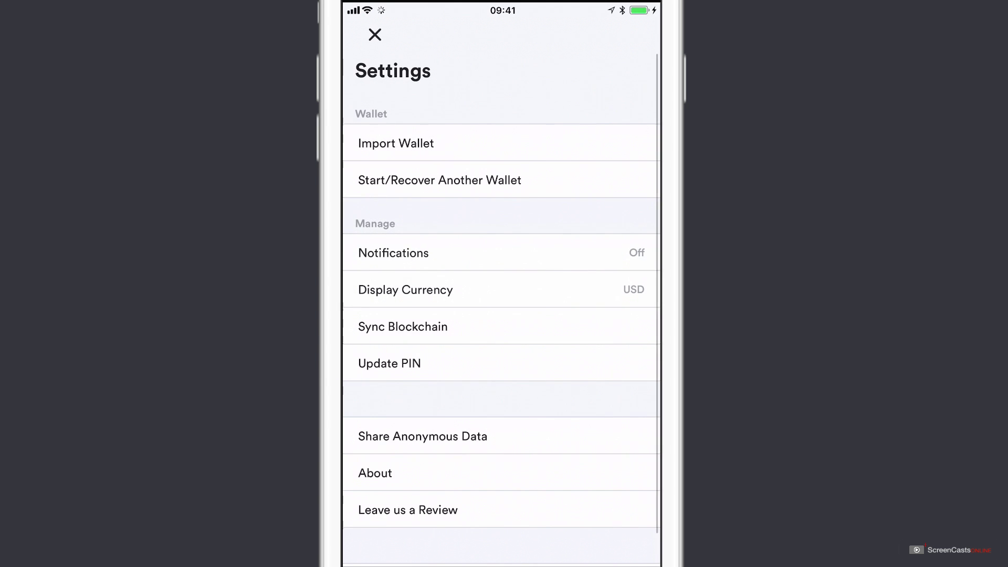
{"action": "left_click", "coordinate": [375, 35]}
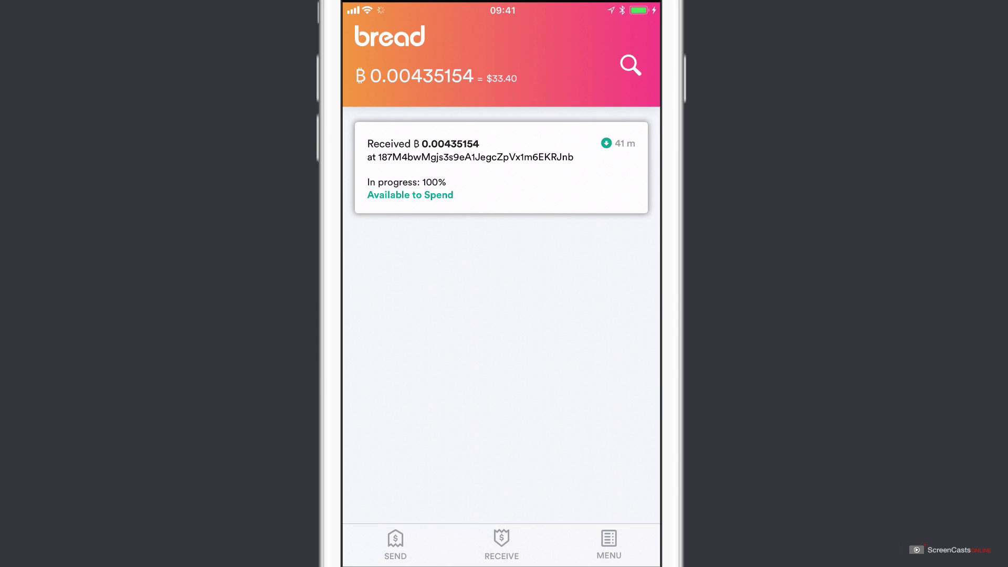